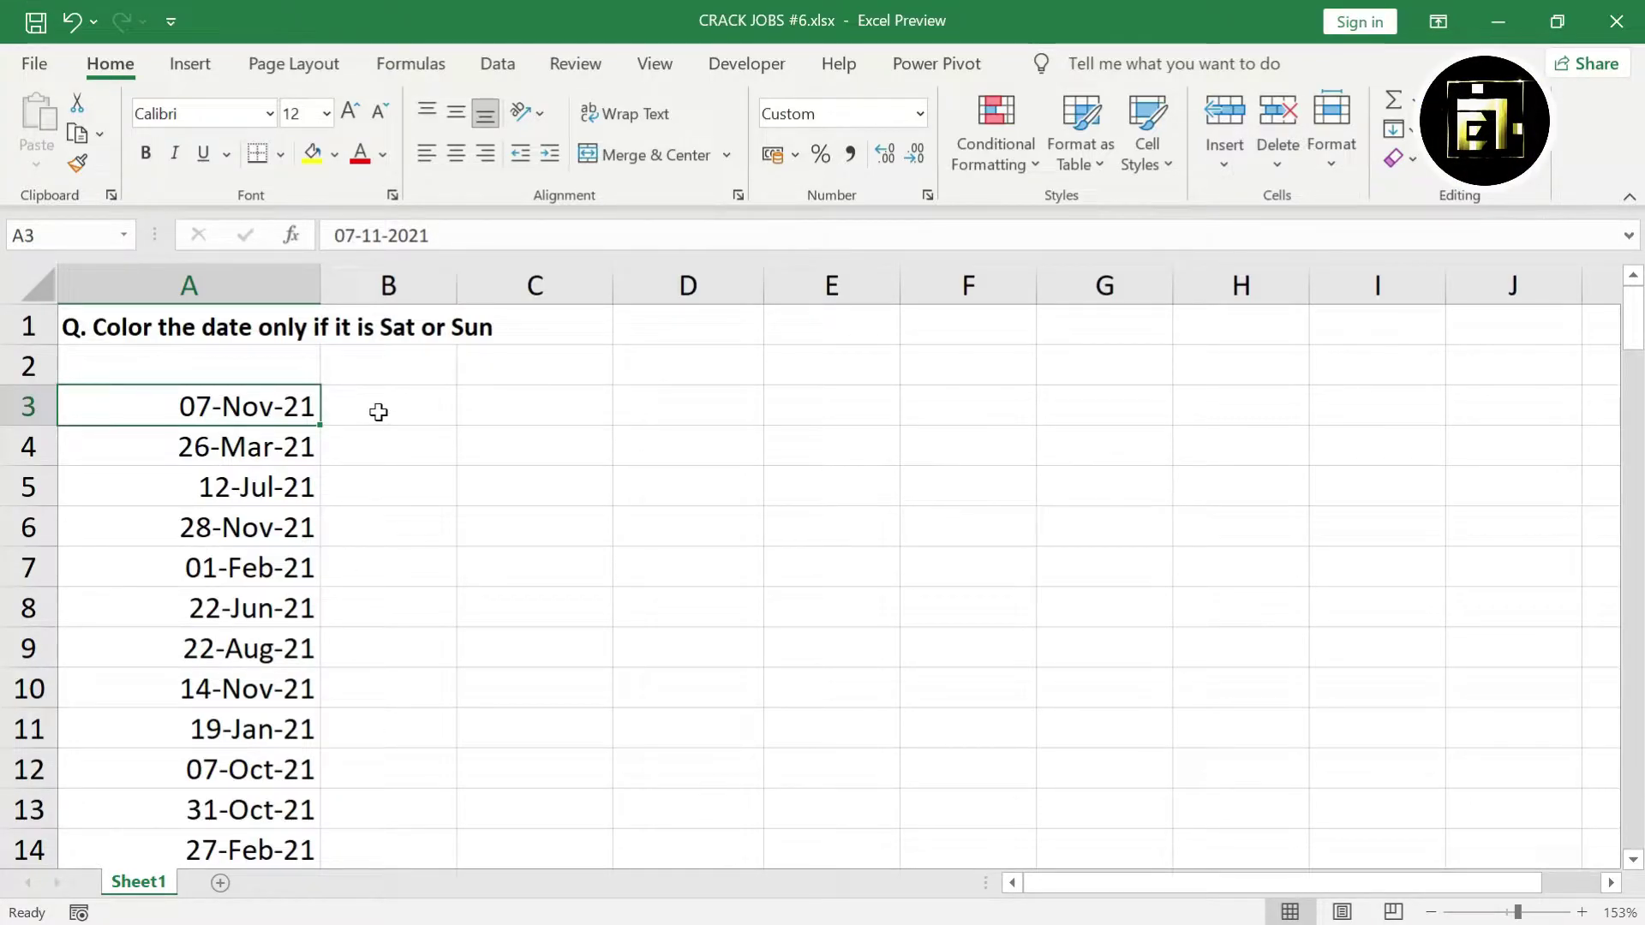
# In B3, begin the helper formula with =OR(TEXT(
pyautogui.scroll(-3, 379, 412)
pyautogui.scroll(-4, 379, 412)
pyautogui.scroll(-10, 378, 412)
pyautogui.scroll(-4, 379, 412)
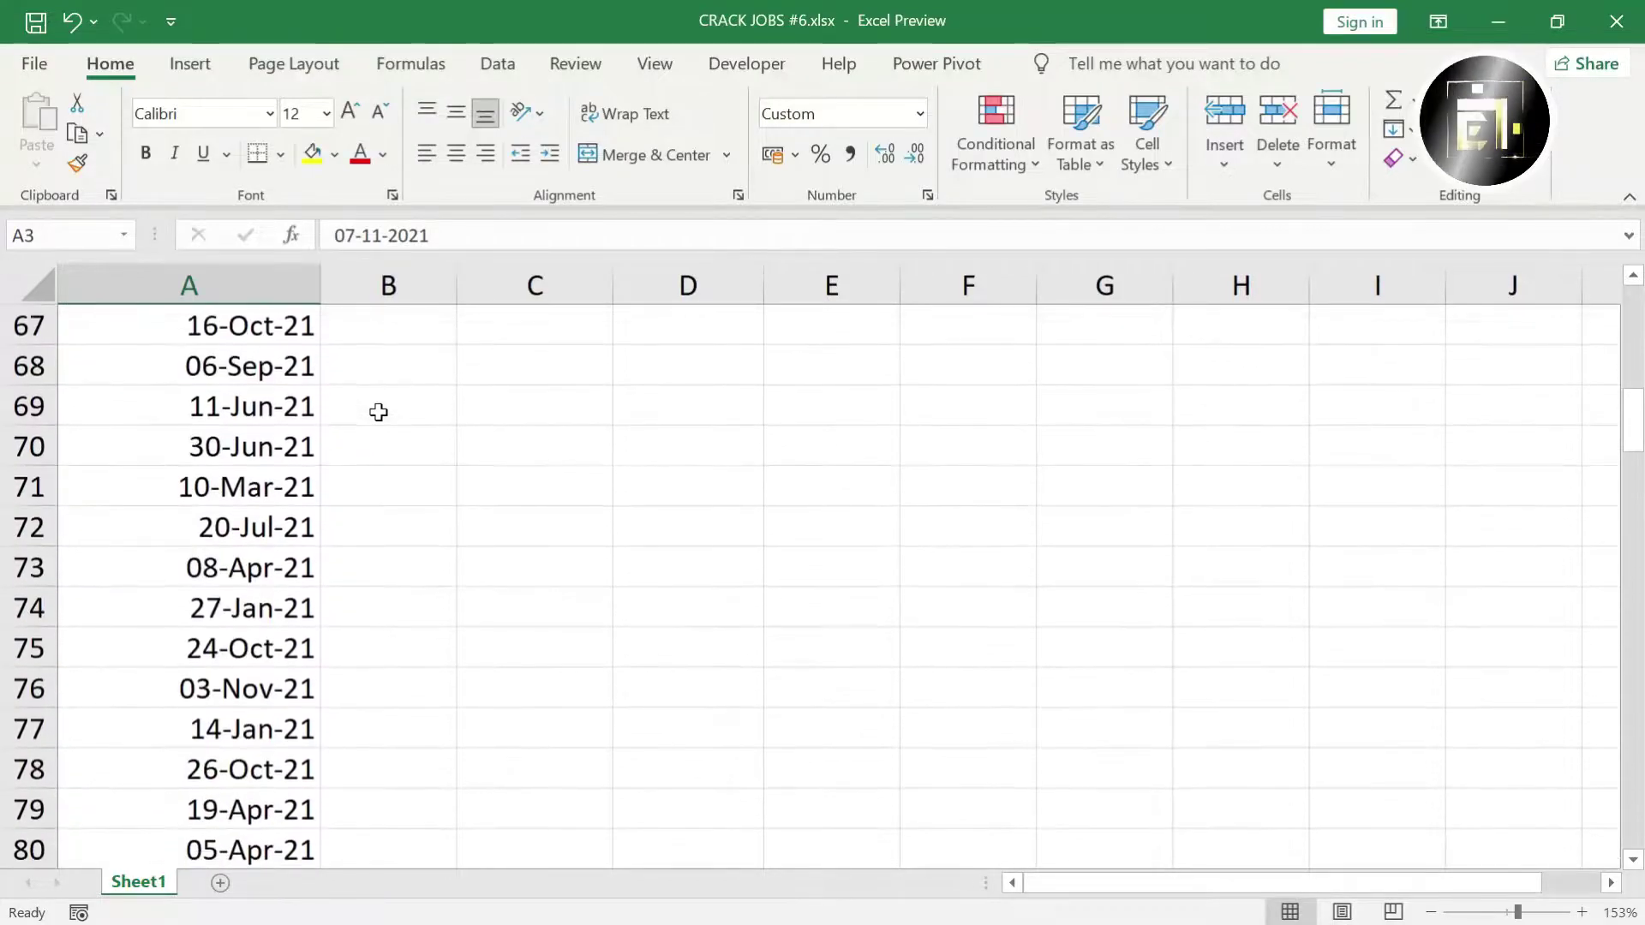
pyautogui.scroll(15, 379, 412)
pyautogui.scroll(5, 378, 412)
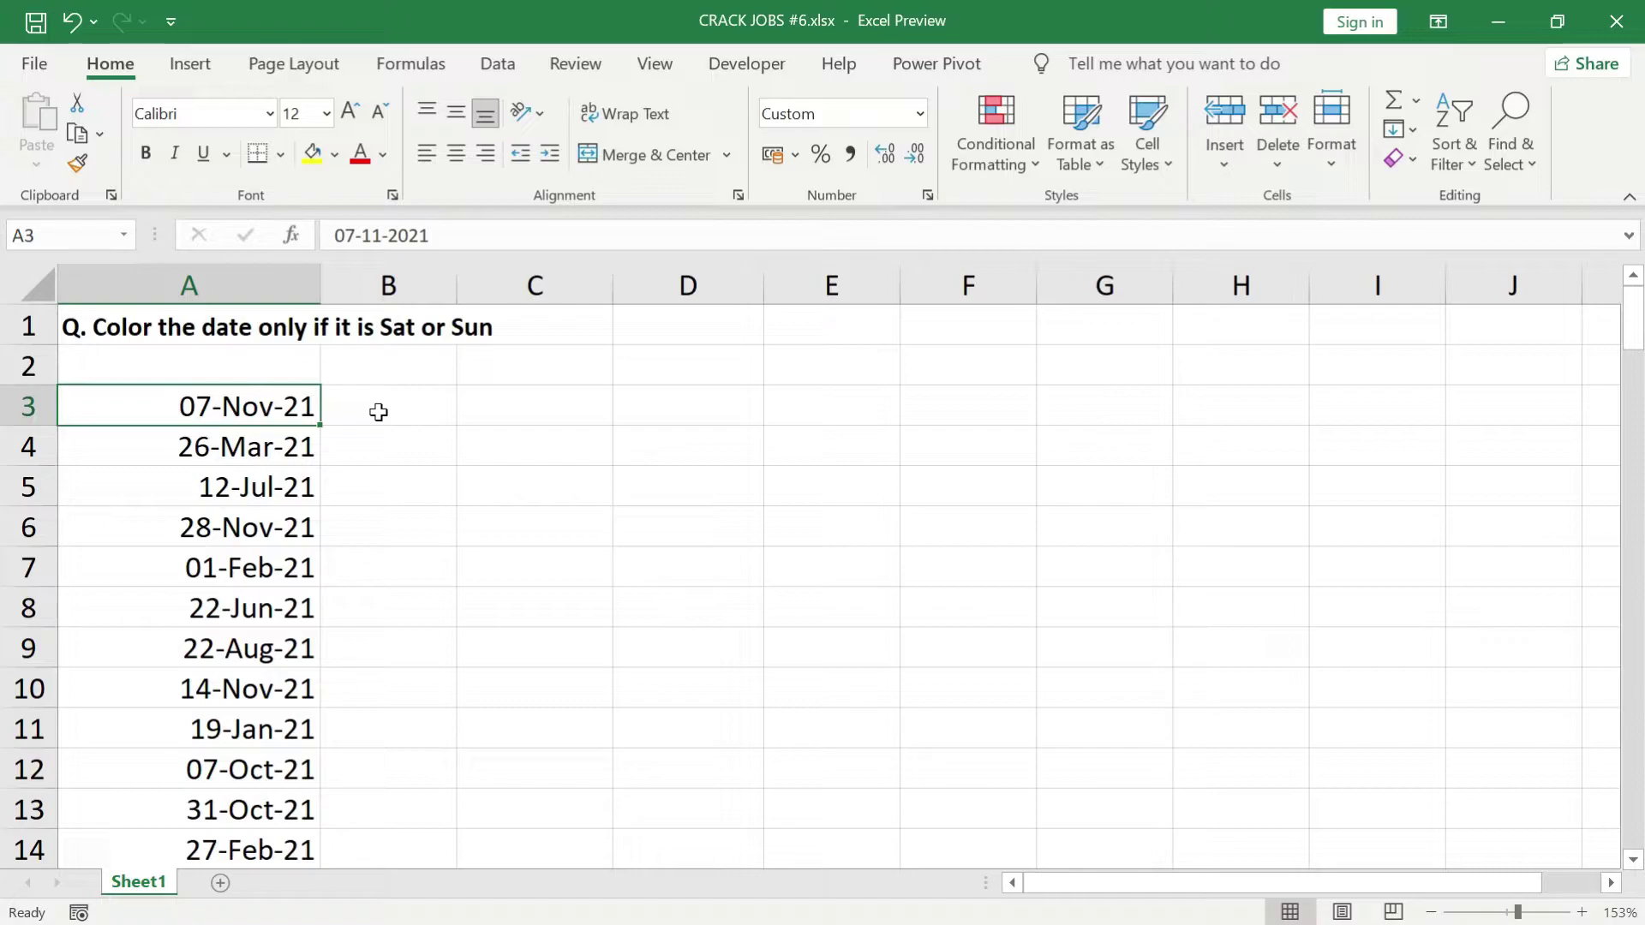
pyautogui.click(378, 412)
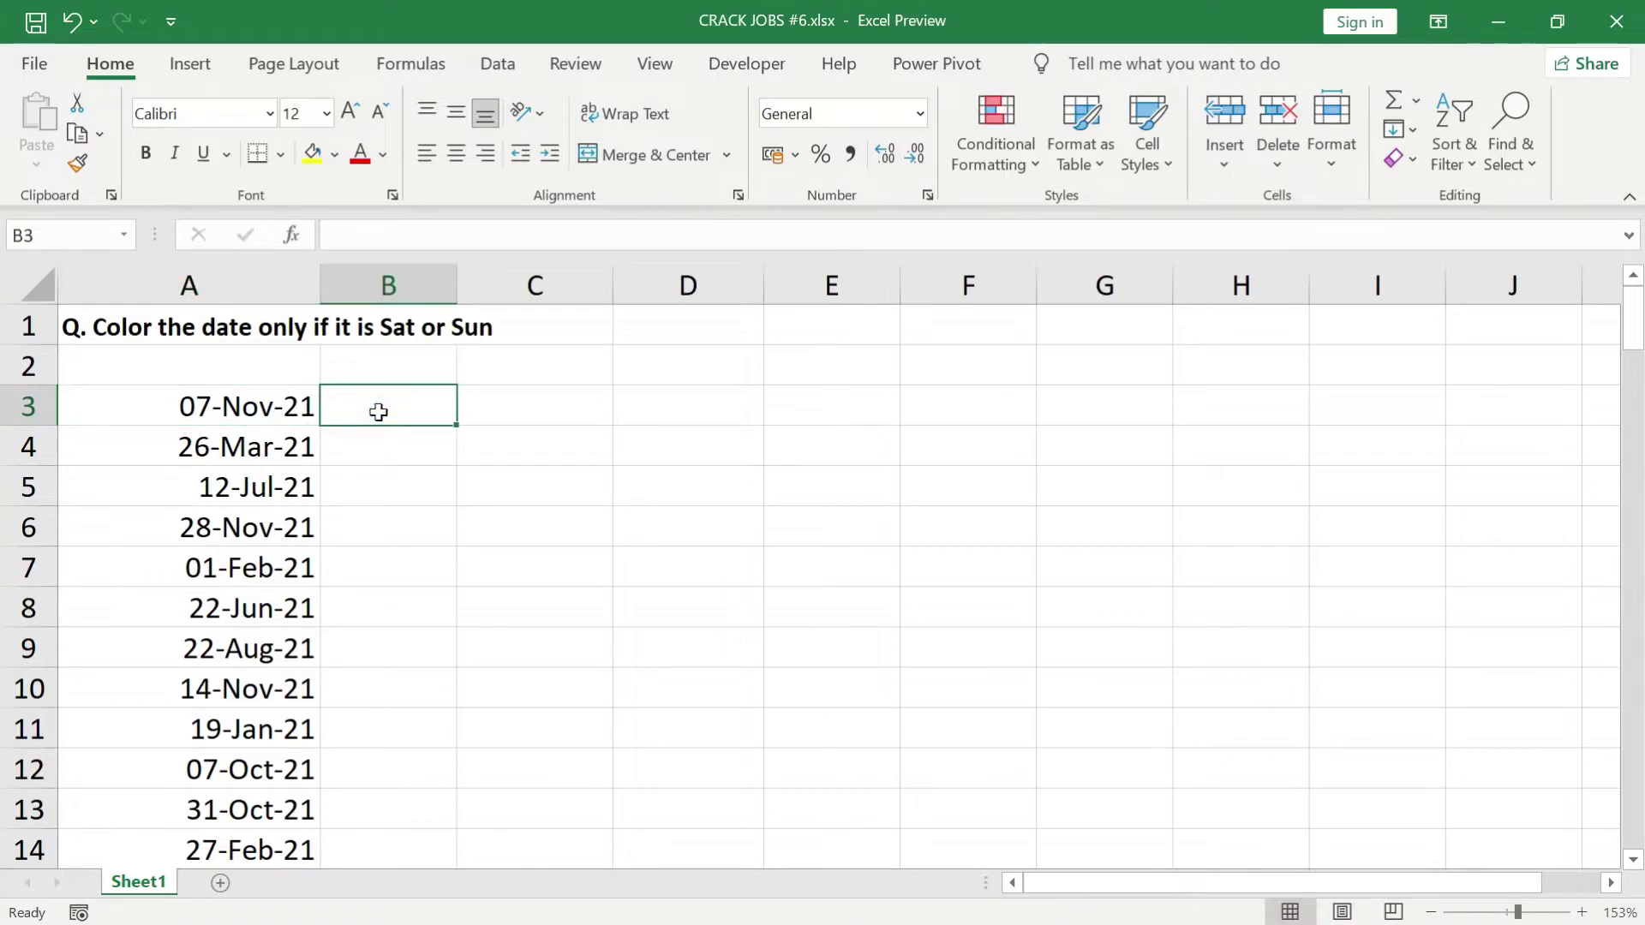
pyautogui.write('=O')
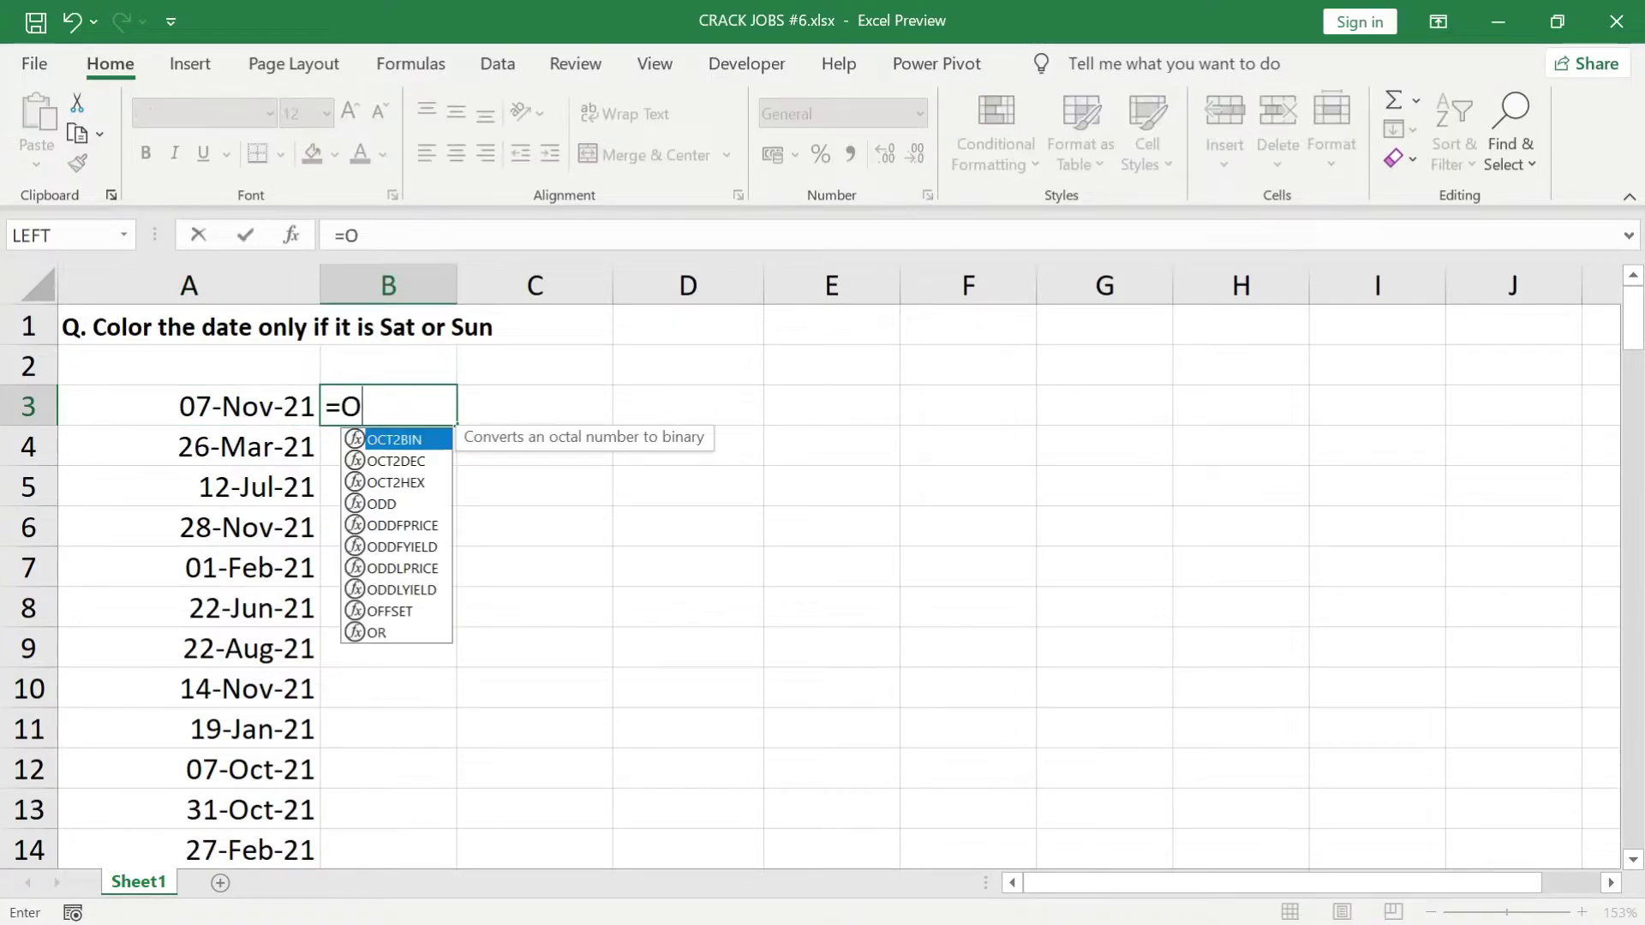
pyautogui.write('R(')
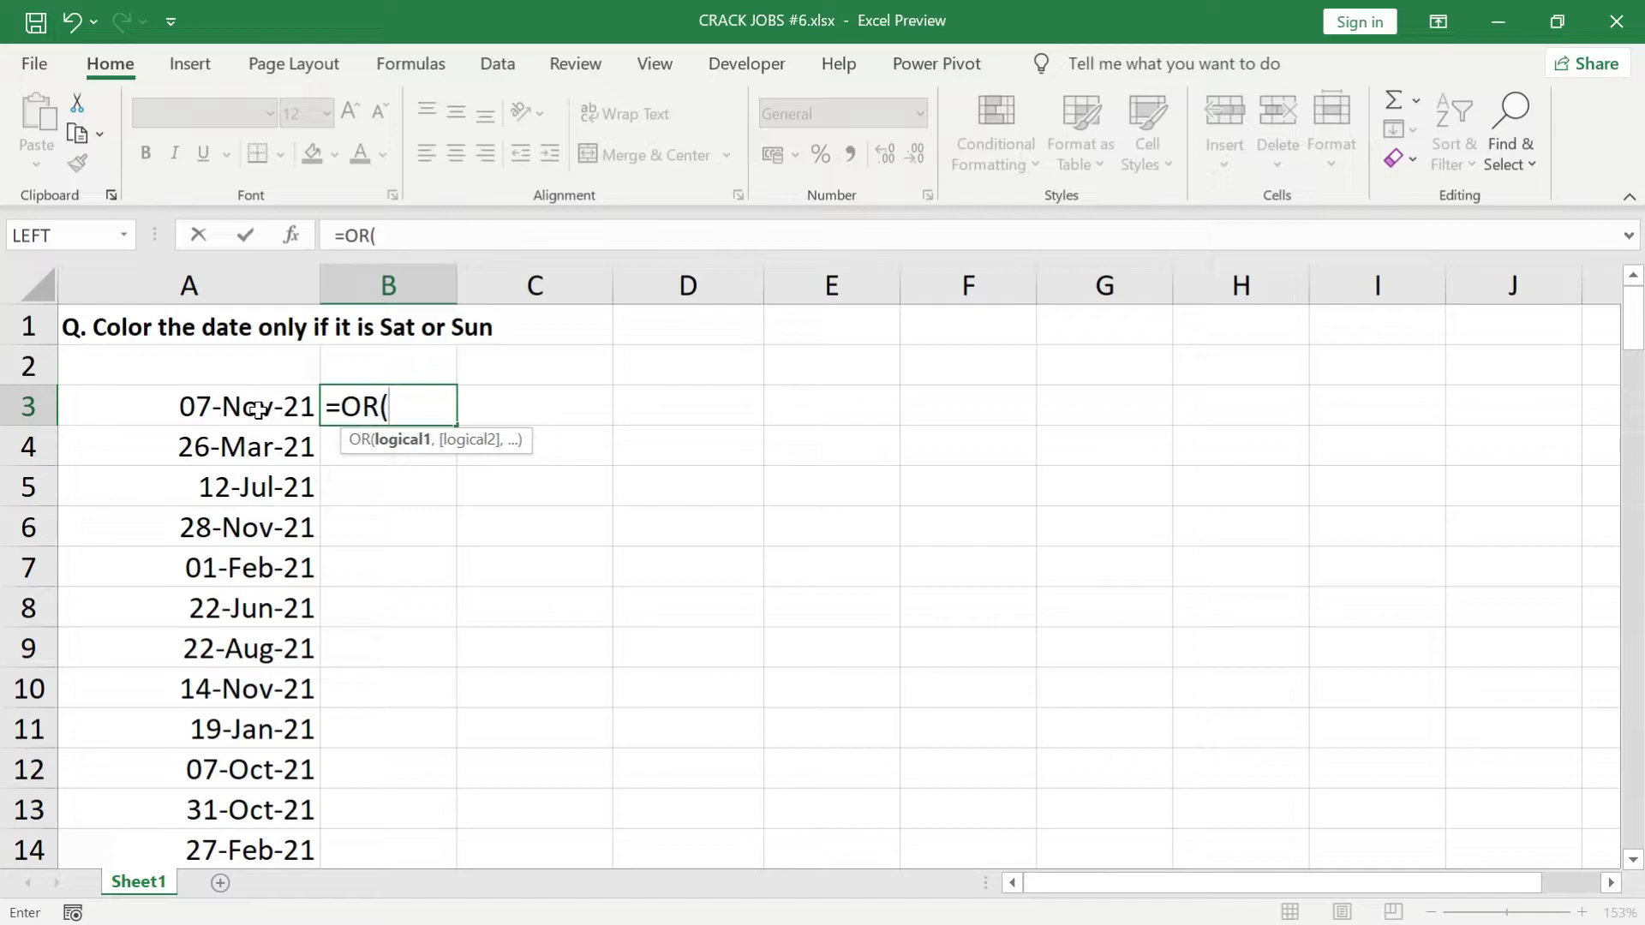
pyautogui.write('TEXT')
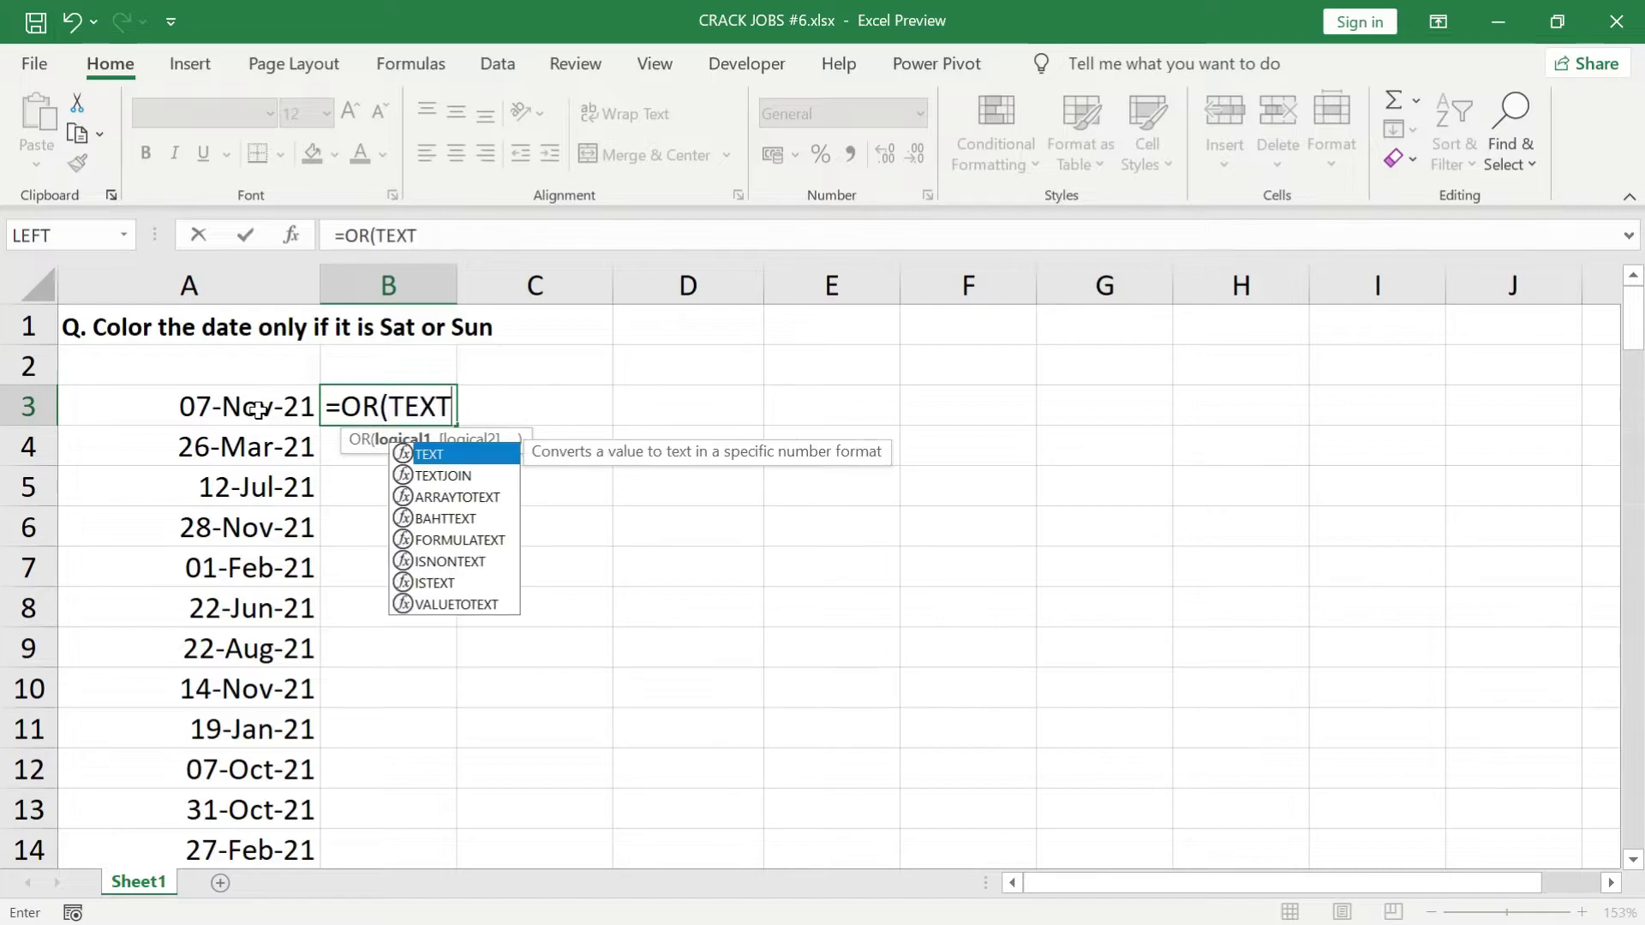
pyautogui.write('(')
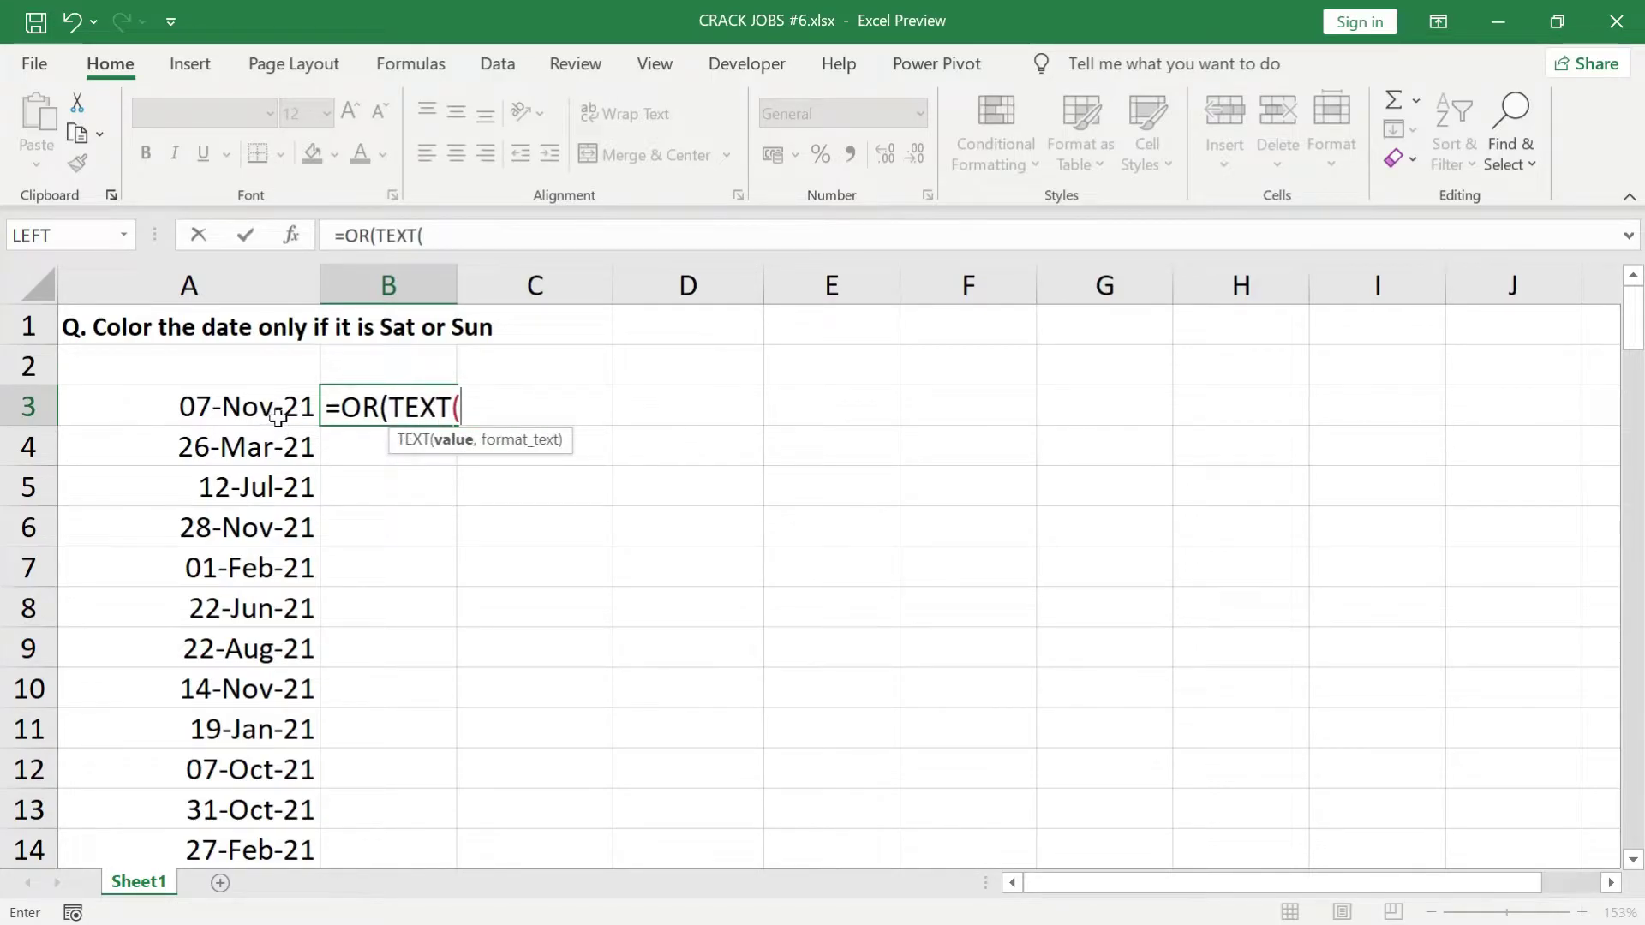
# Complete the inner part as TEXT(A3,"DDD") and select it
pyautogui.click(277, 416)
pyautogui.write(',')
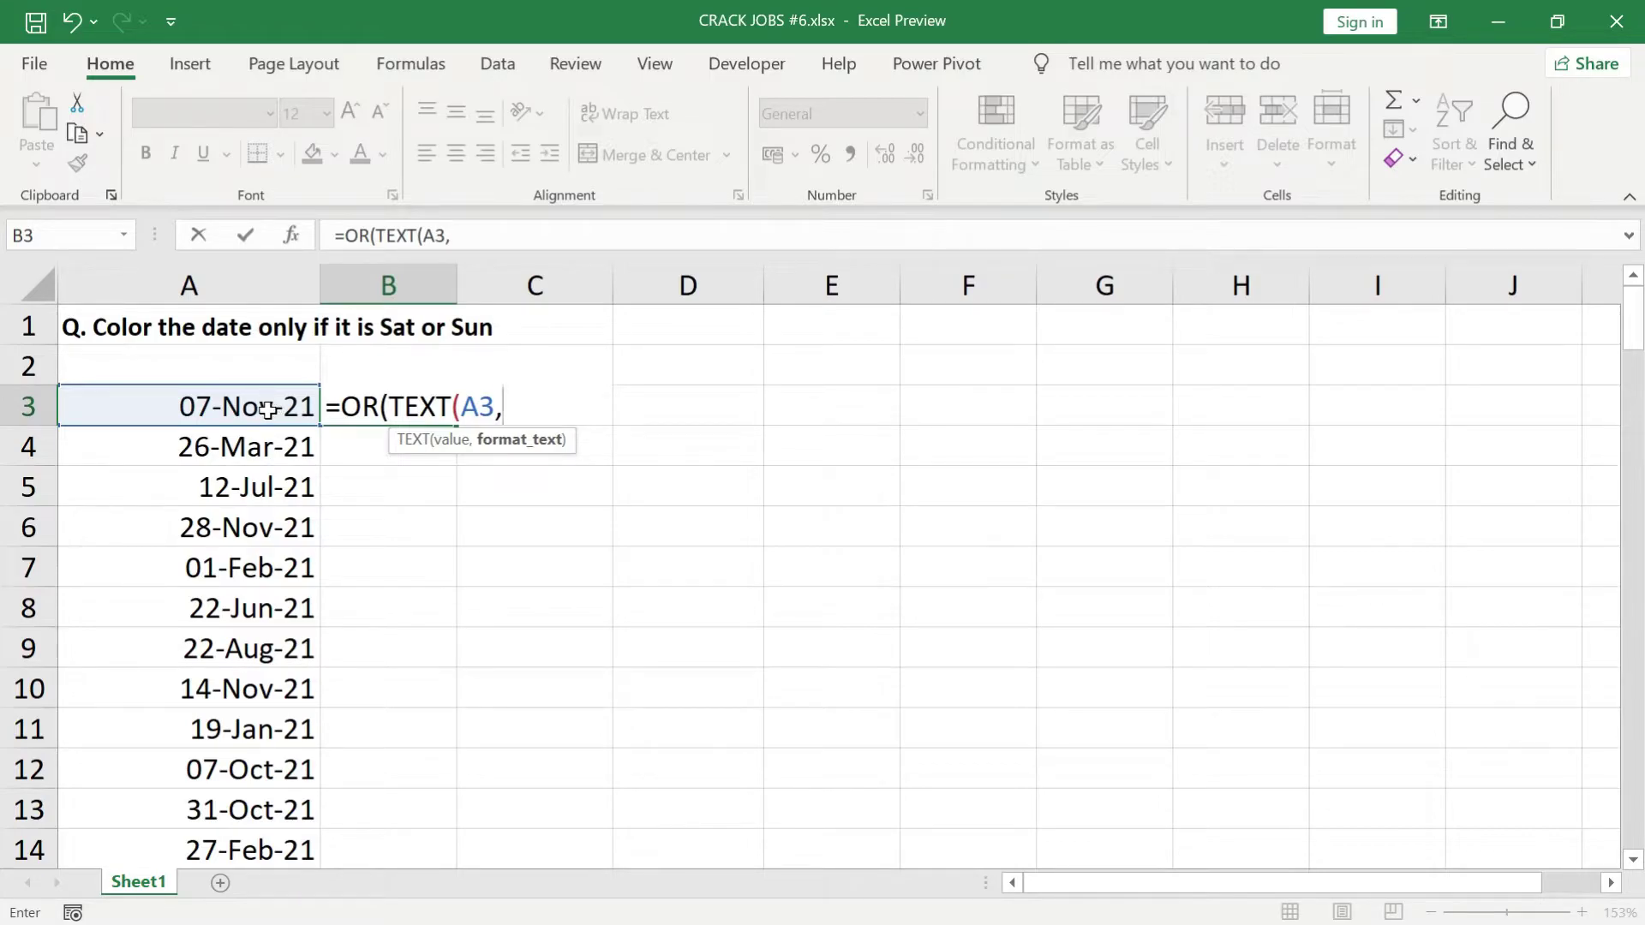
pyautogui.write('"DDD"')
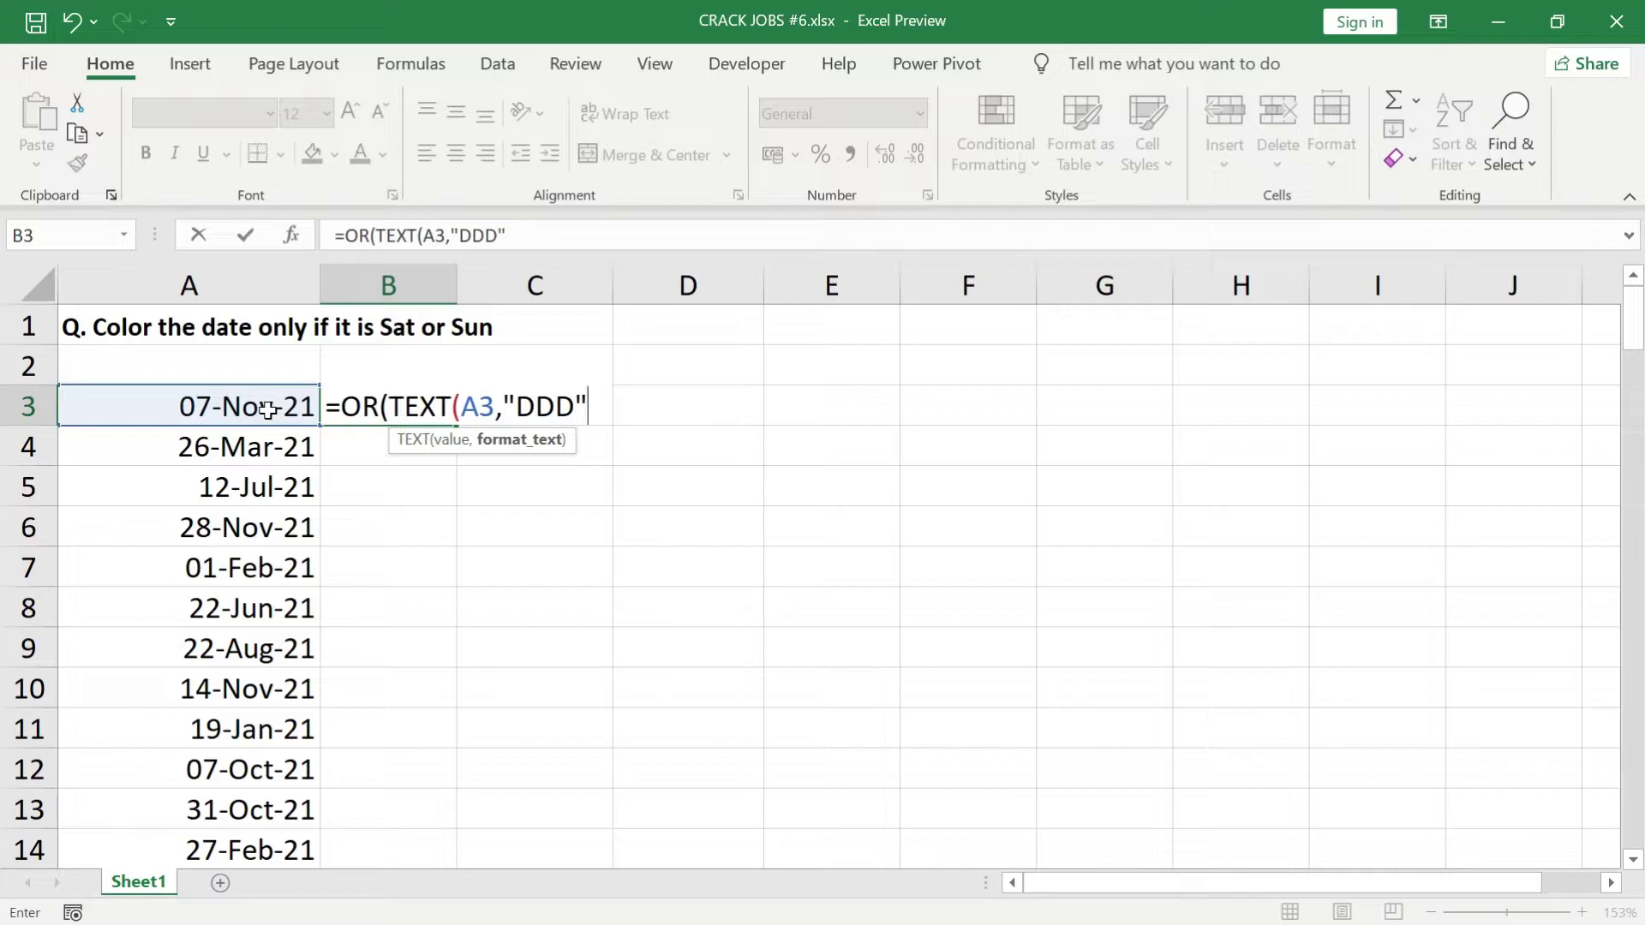
pyautogui.write(')')
pyautogui.hotkey('shift', 'Left')
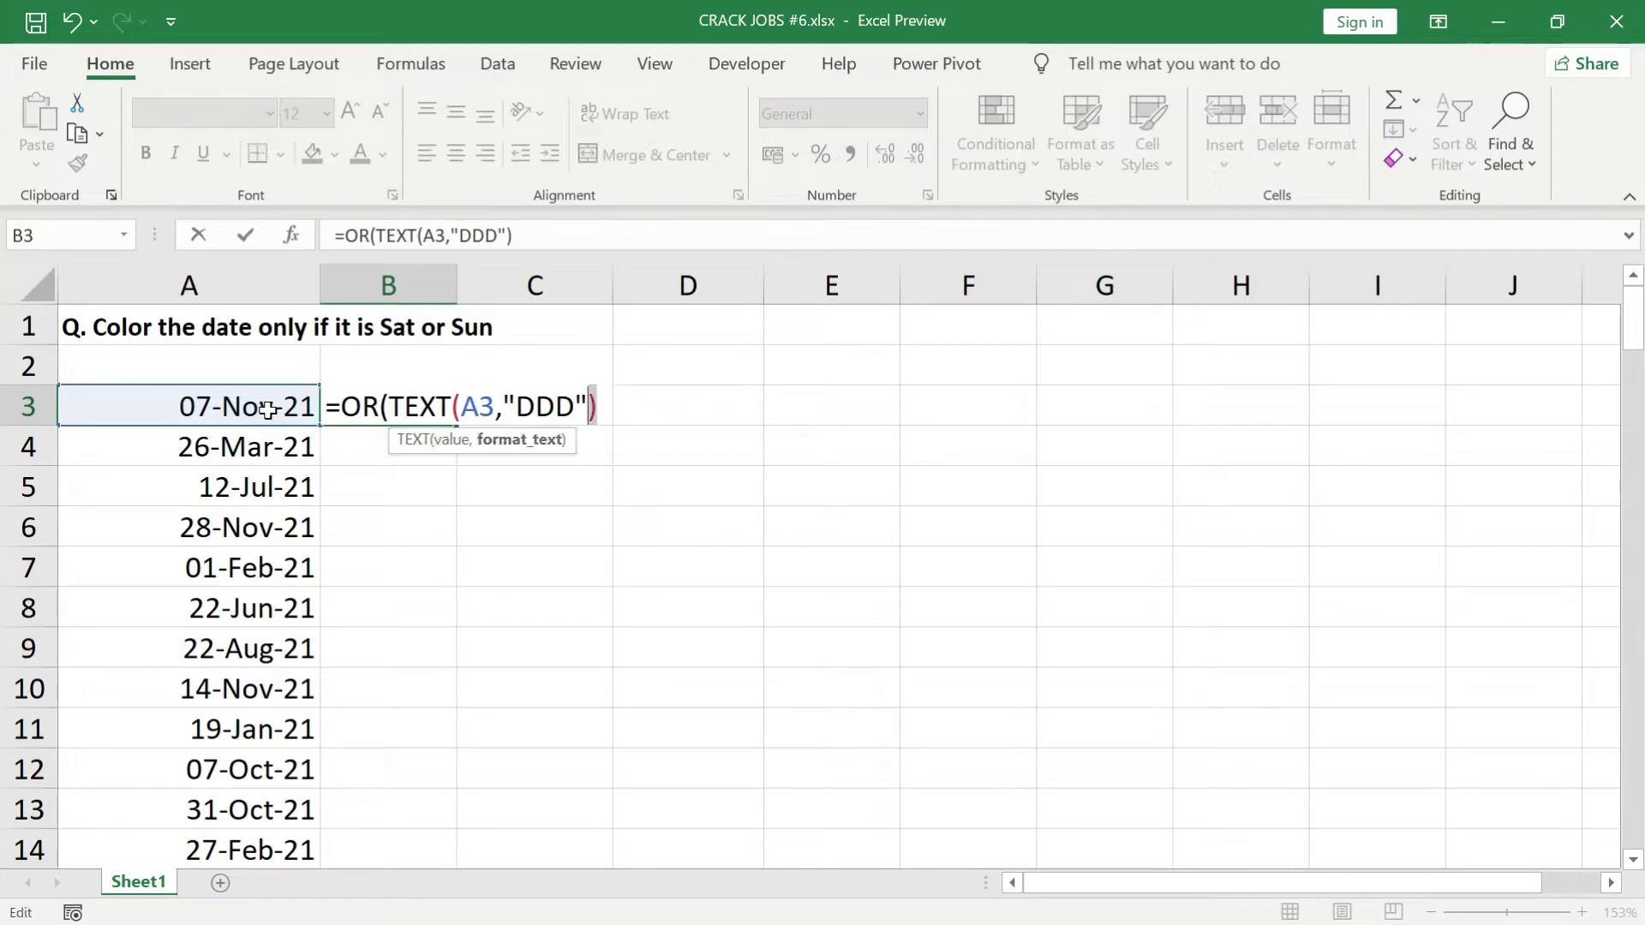
pyautogui.hotkey('shift', 'Left')
pyautogui.hotkey('shift', 'Left')
pyautogui.hotkey('shift', 'Left')
pyautogui.hotkey('shift', 'Left')
pyautogui.hotkey('shift', 'Left')
pyautogui.hotkey('shift', 'Left')
# Preview the TEXT result, then make the first condition compare it to "SAT"
pyautogui.press('F9')
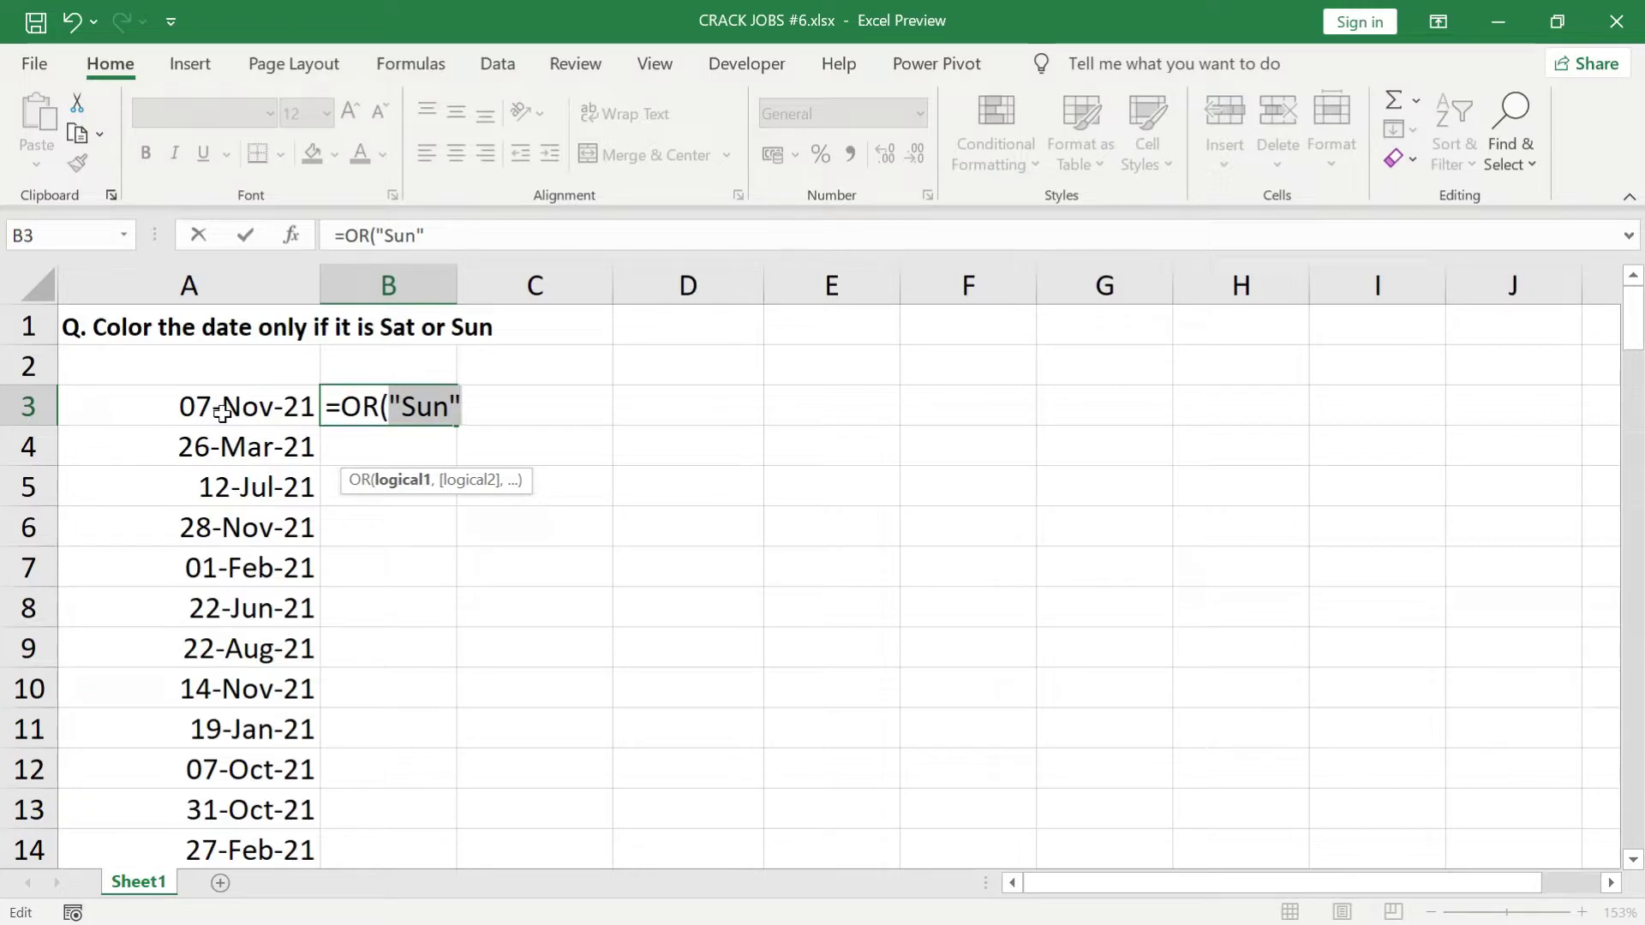
pyautogui.hotkey('ctrl', 'z')
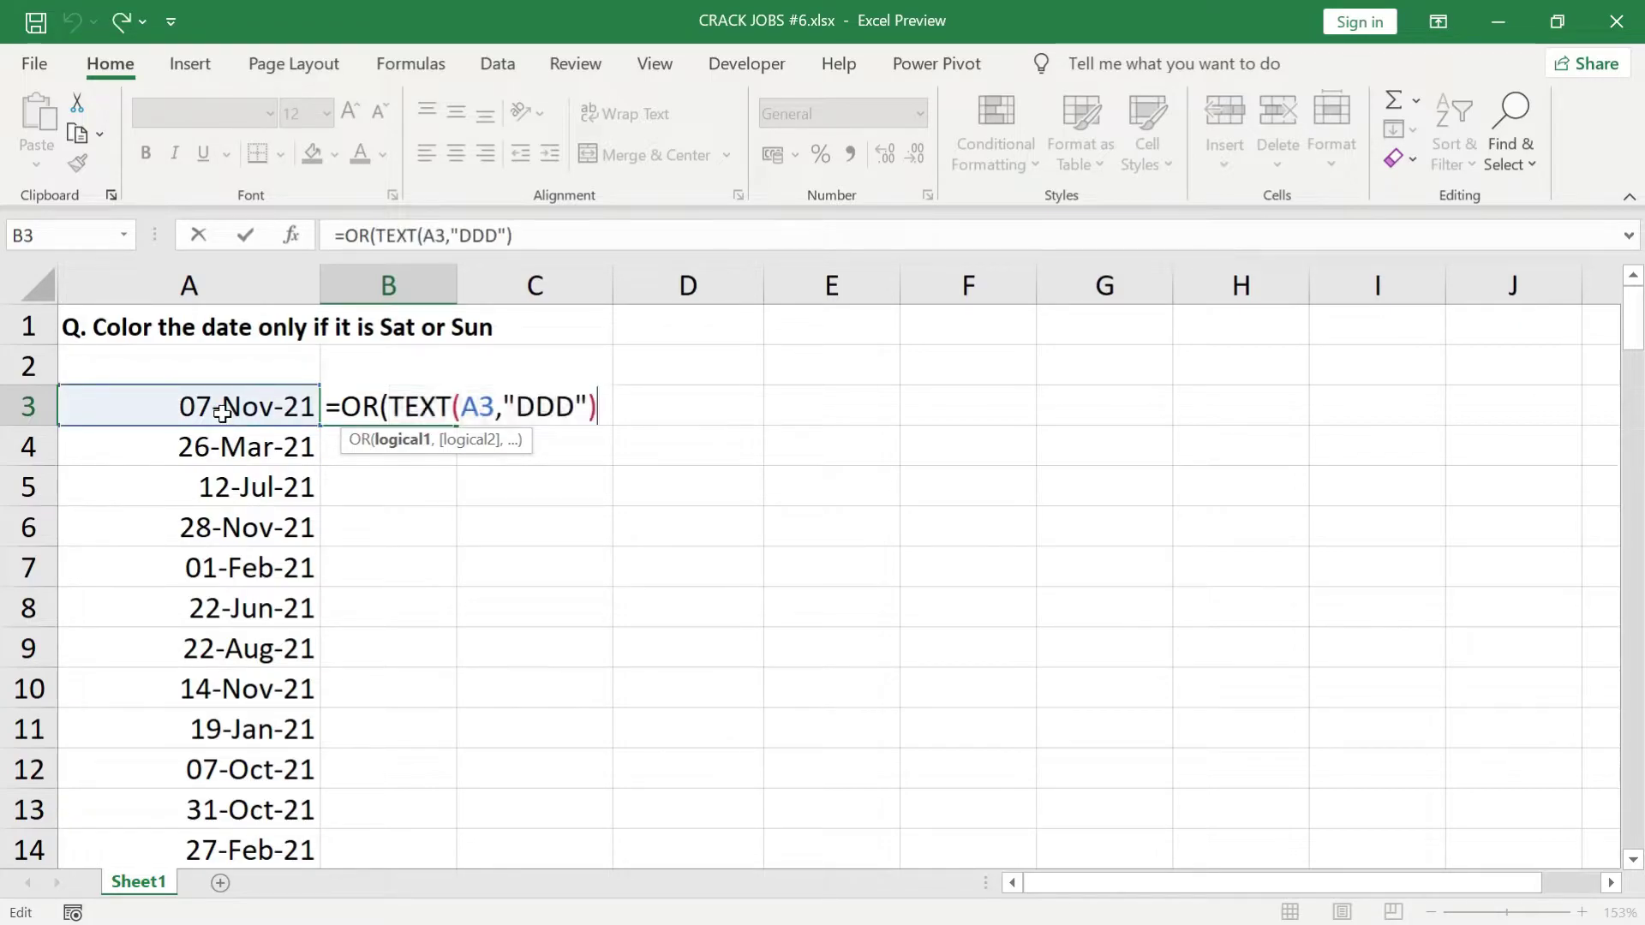
pyautogui.write(',')
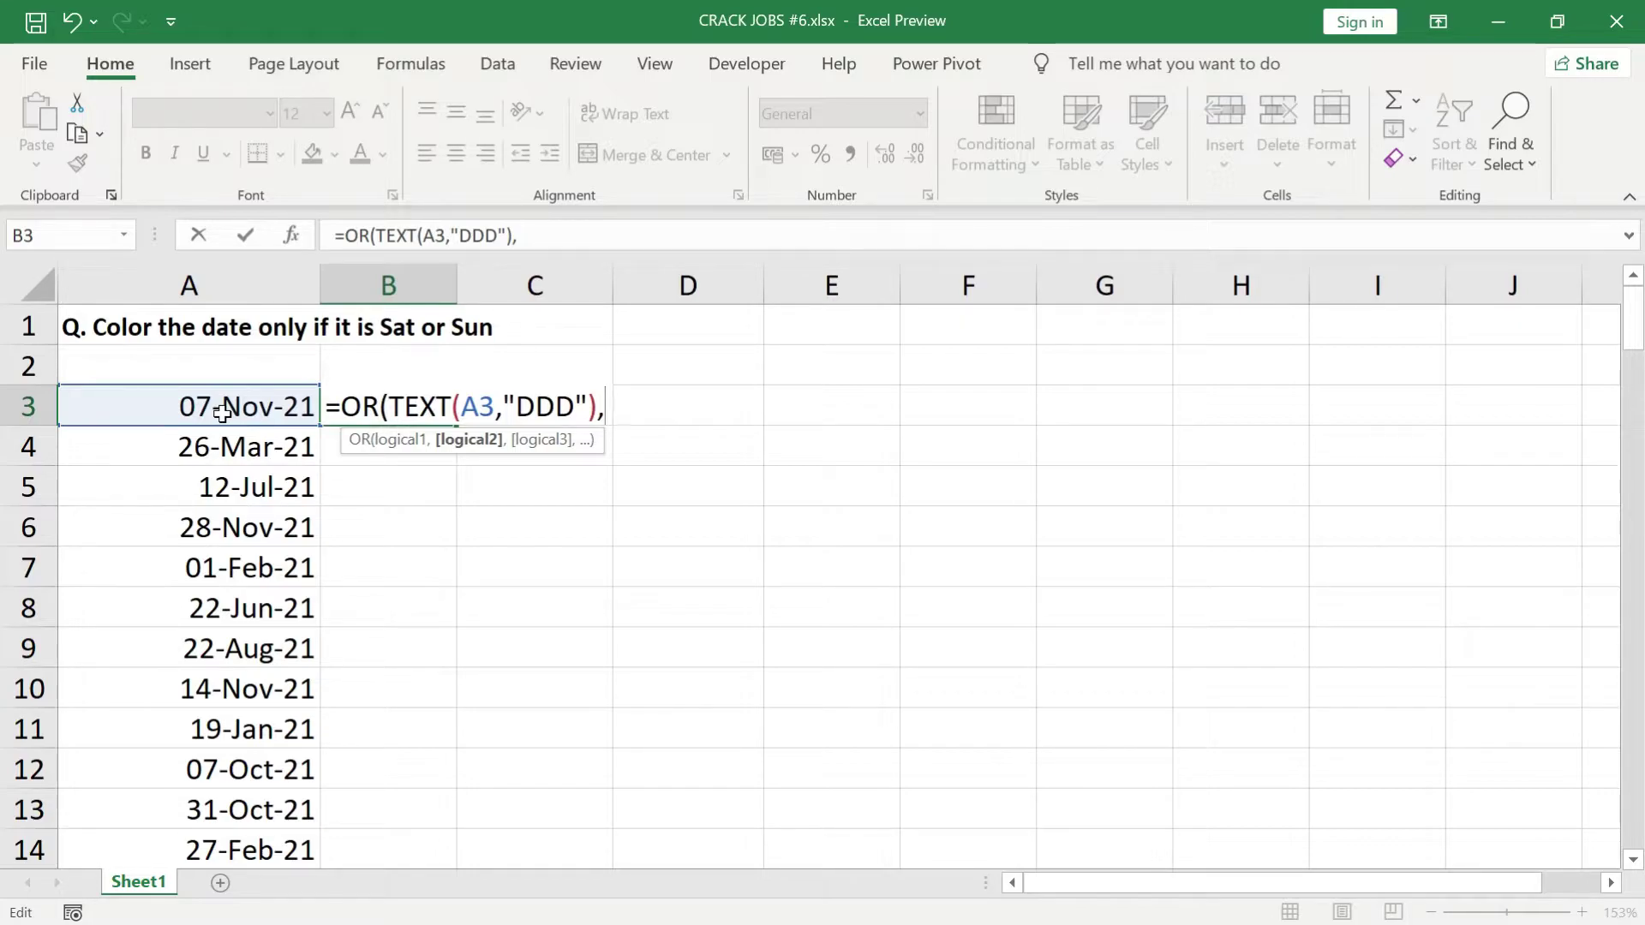
pyautogui.press('BackSpace')
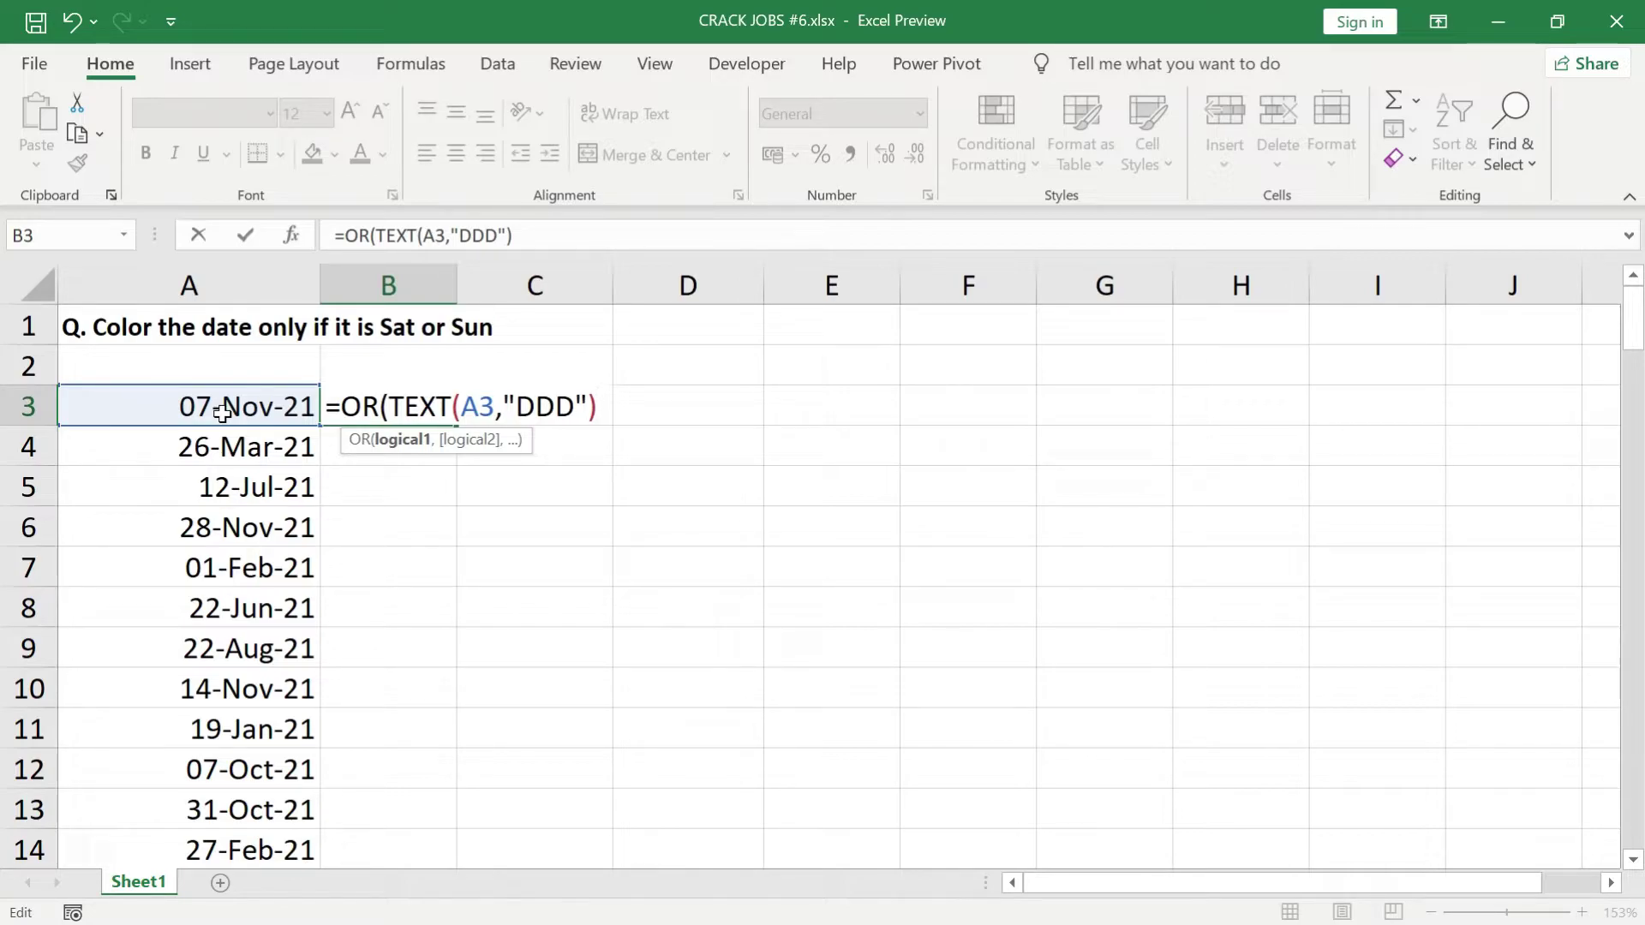
pyautogui.write('=')
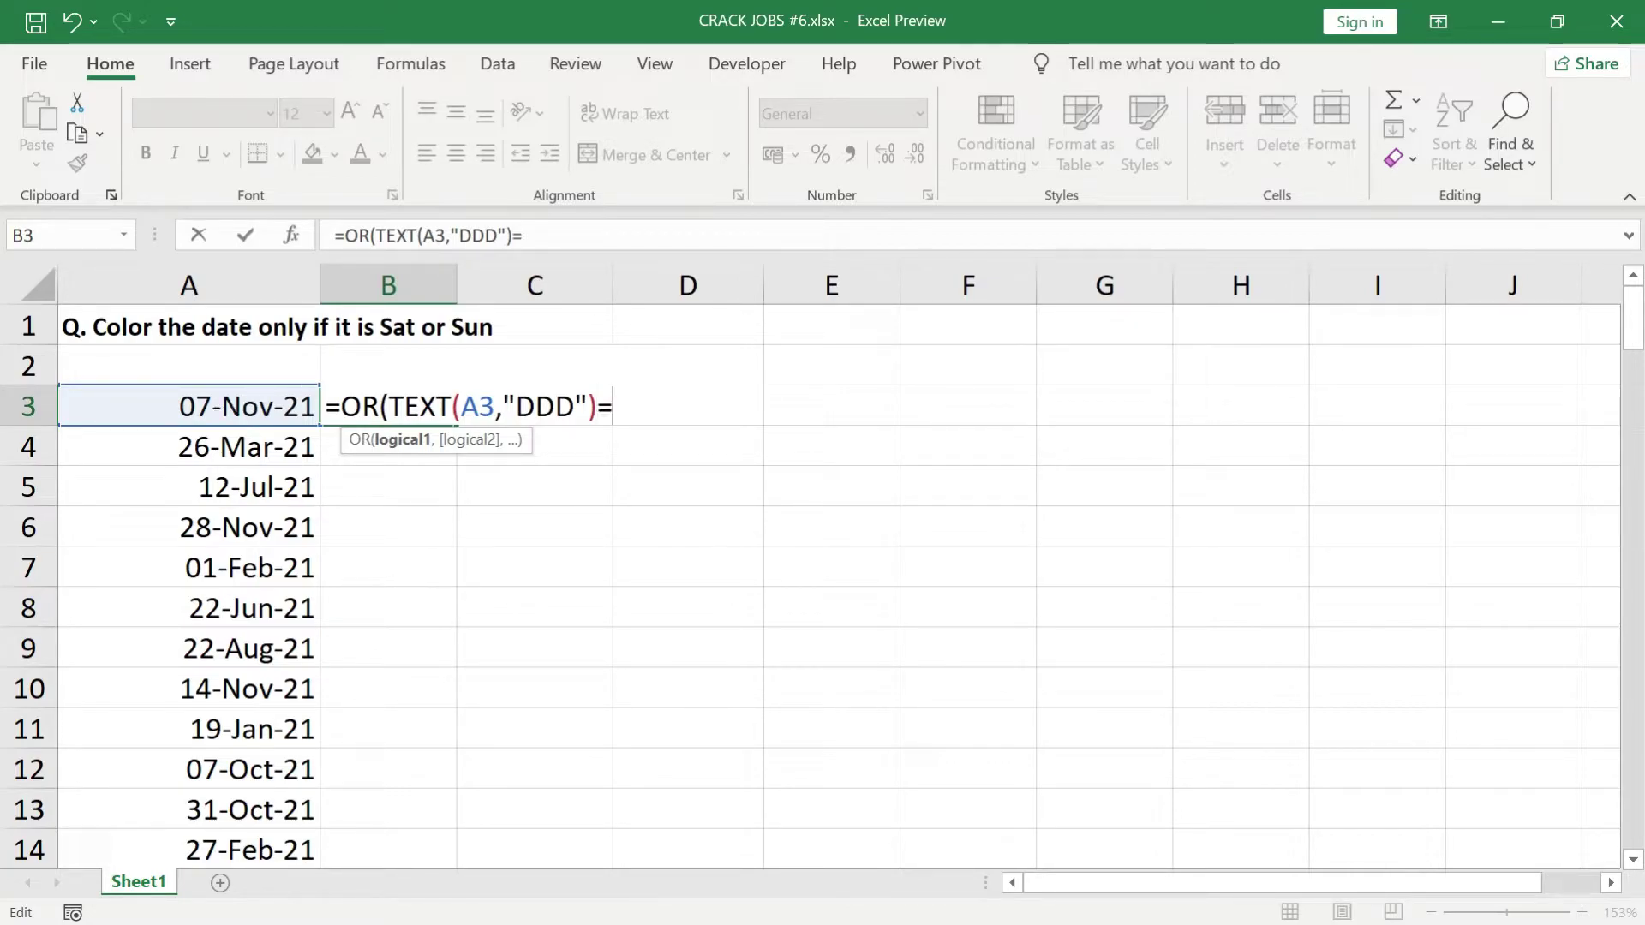
pyautogui.write('"SAT')
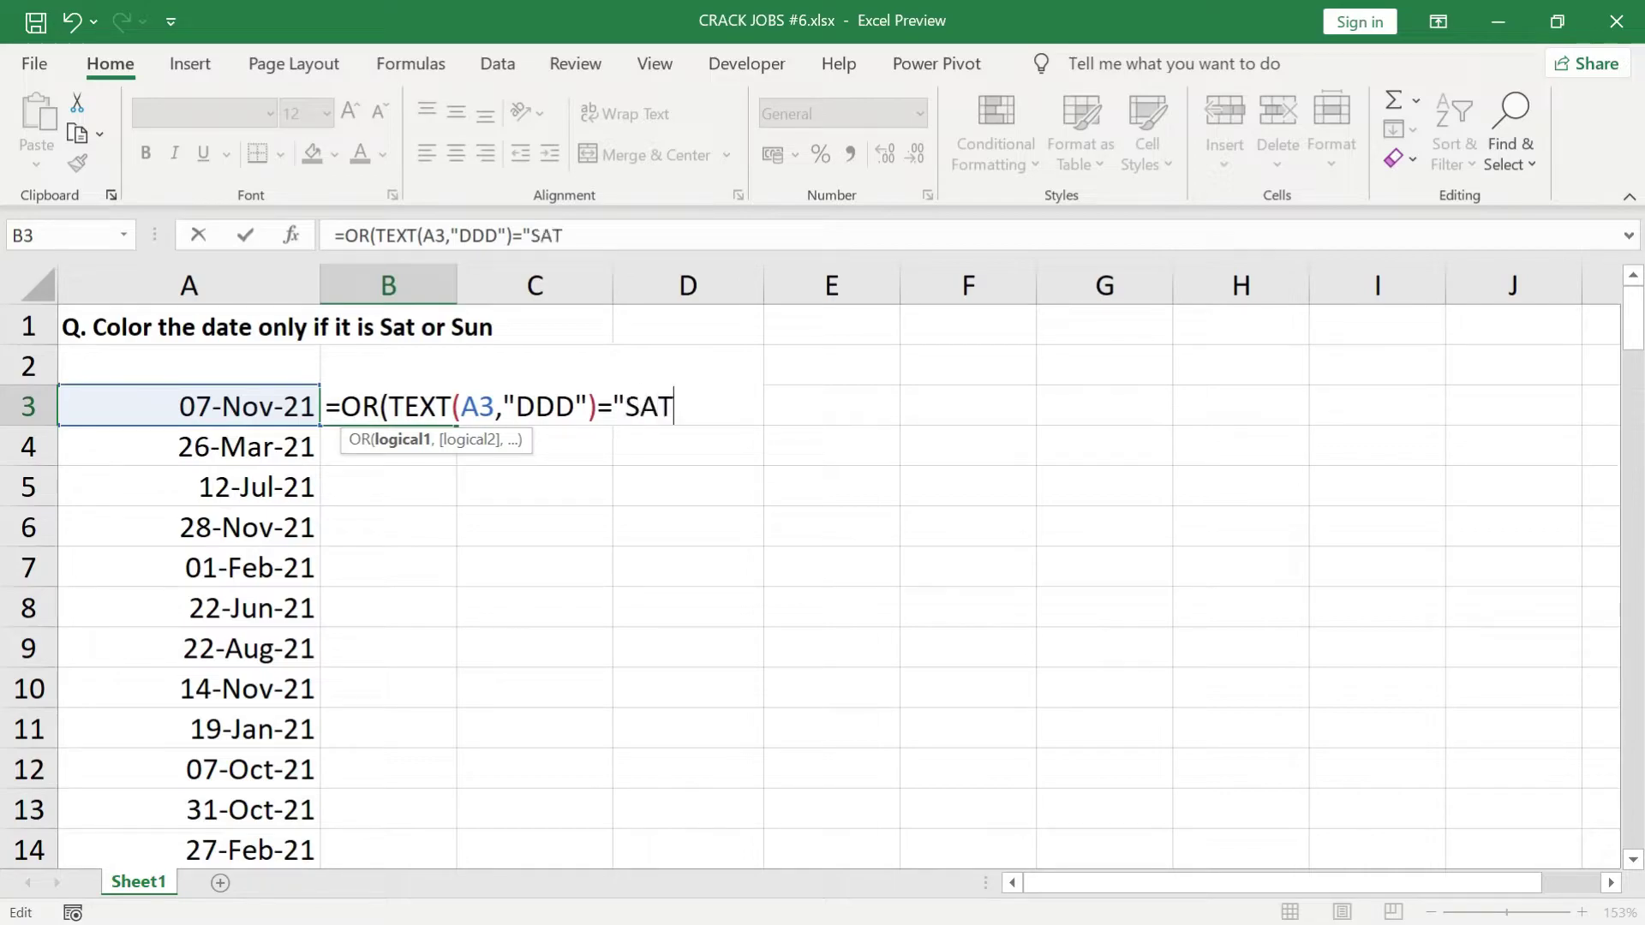
pyautogui.write('"')
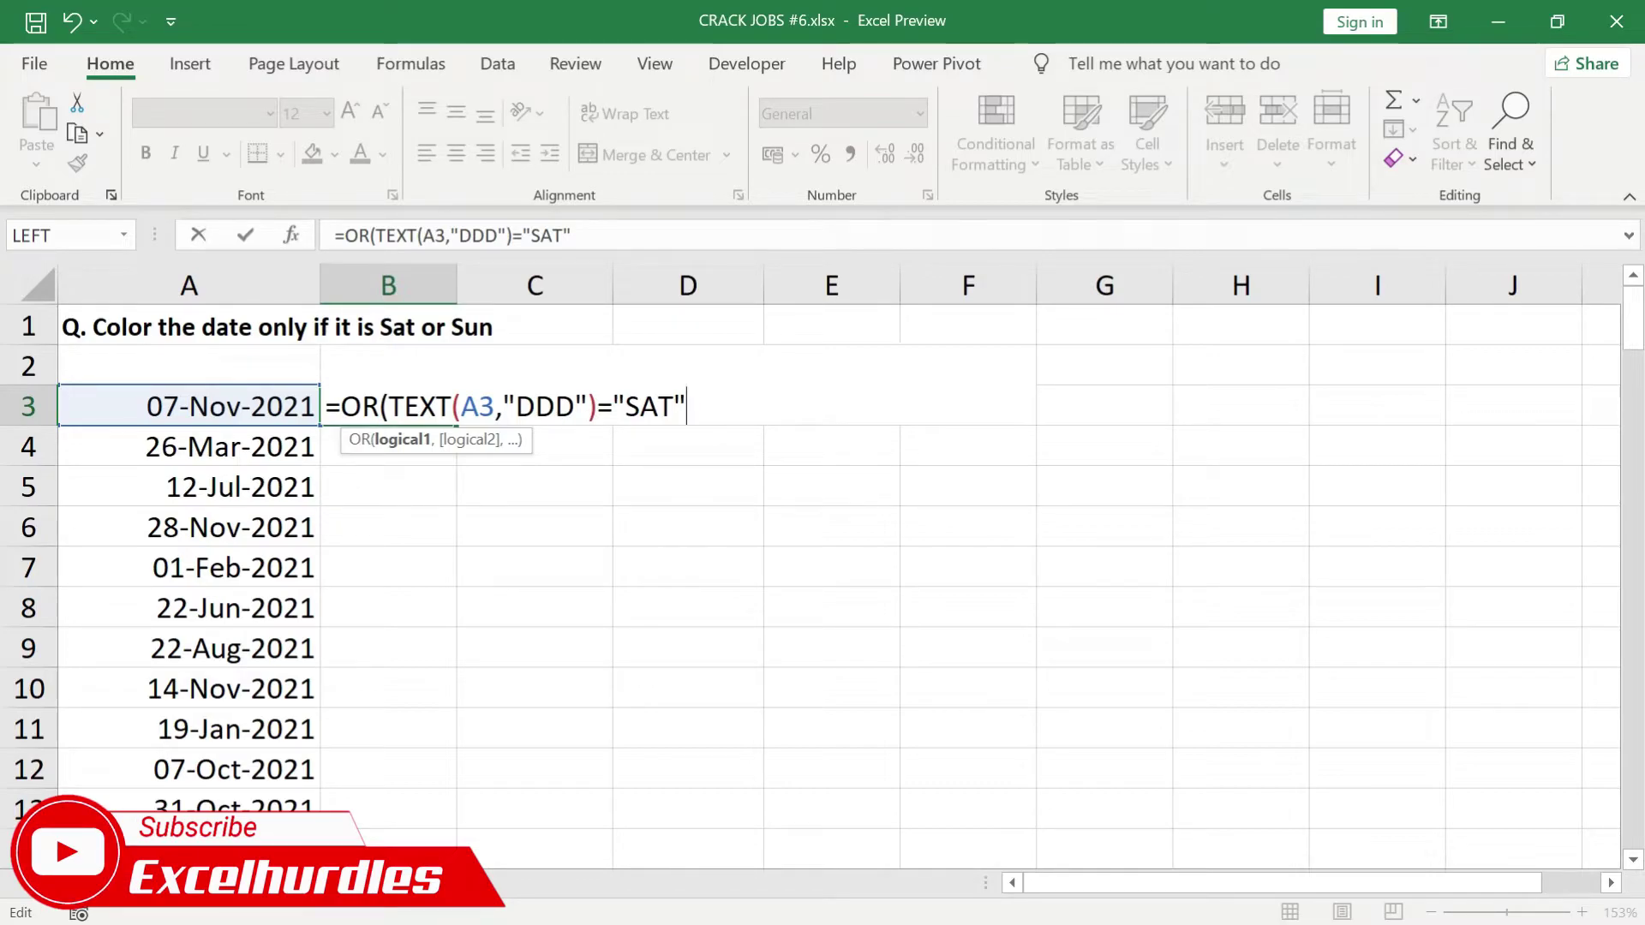
# Preview the SAT check, then add a second condition TEXT(A3,"DDD")="SUN"
pyautogui.moveTo(390, 406); pyautogui.dragTo(685, 406)
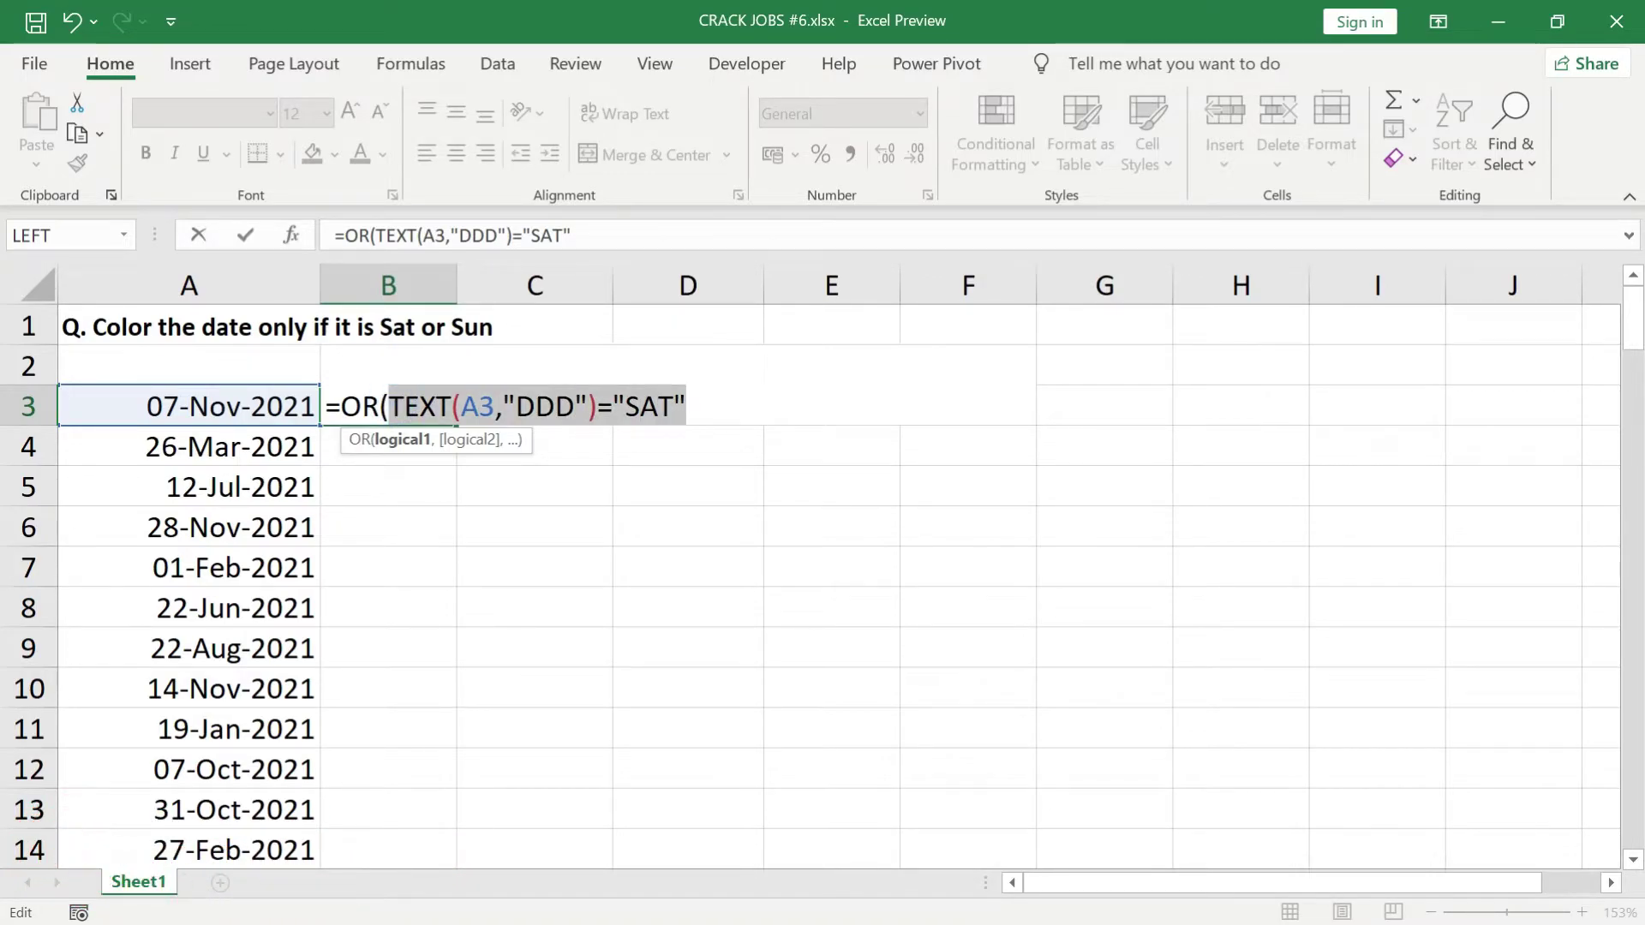
pyautogui.press('F9')
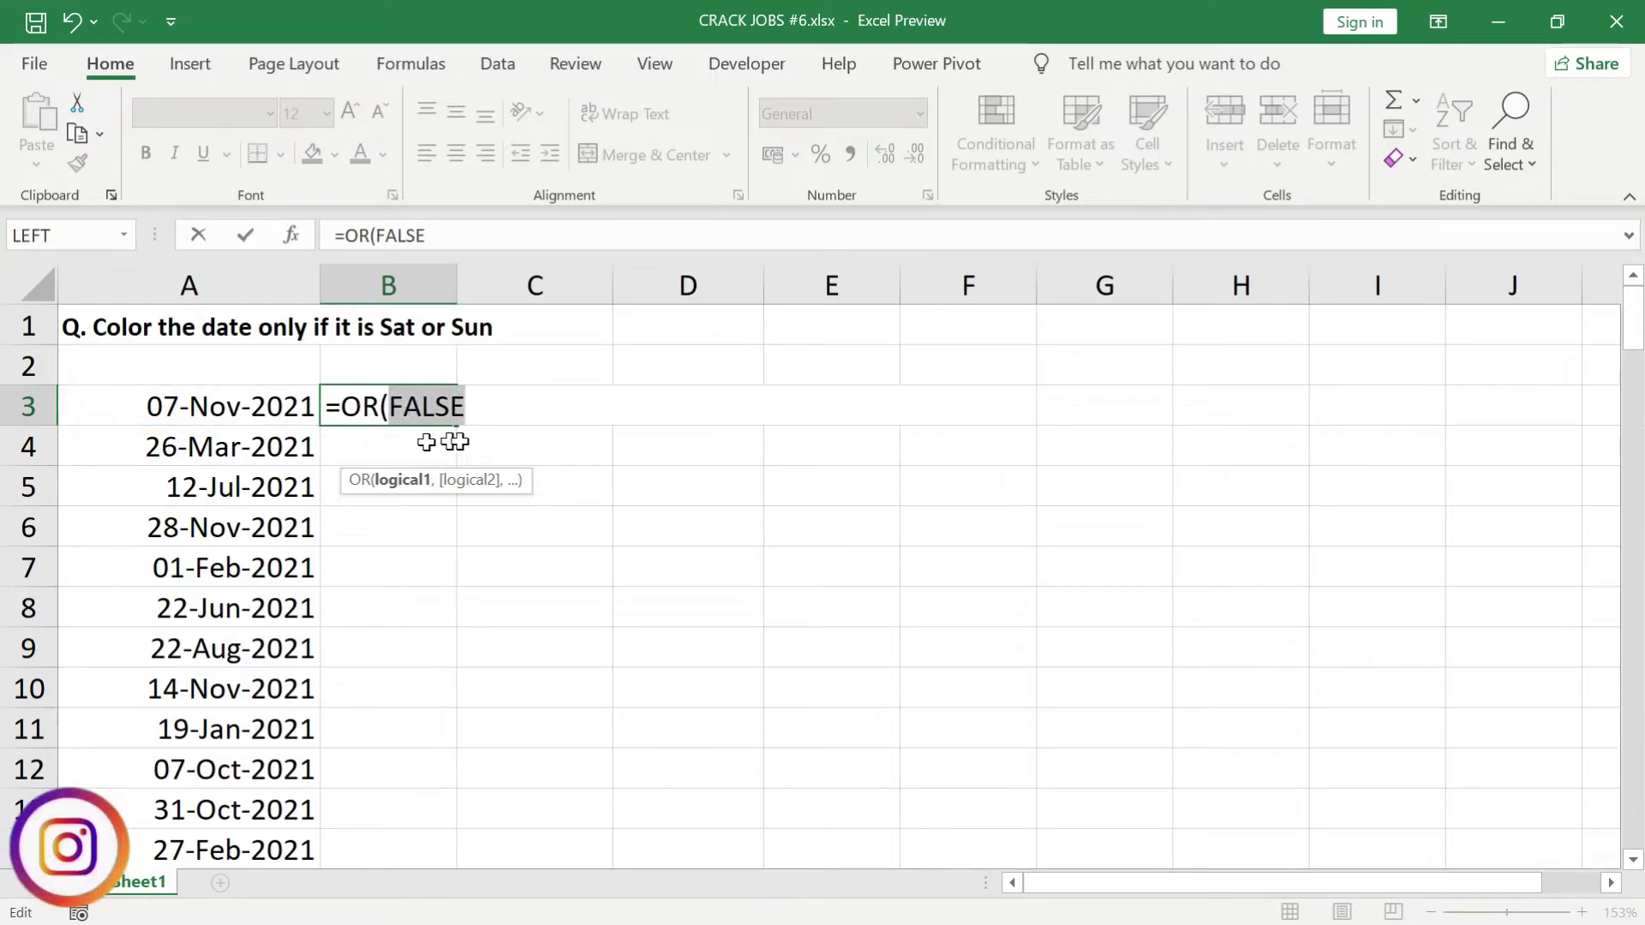
pyautogui.hotkey('ctrl', 'z')
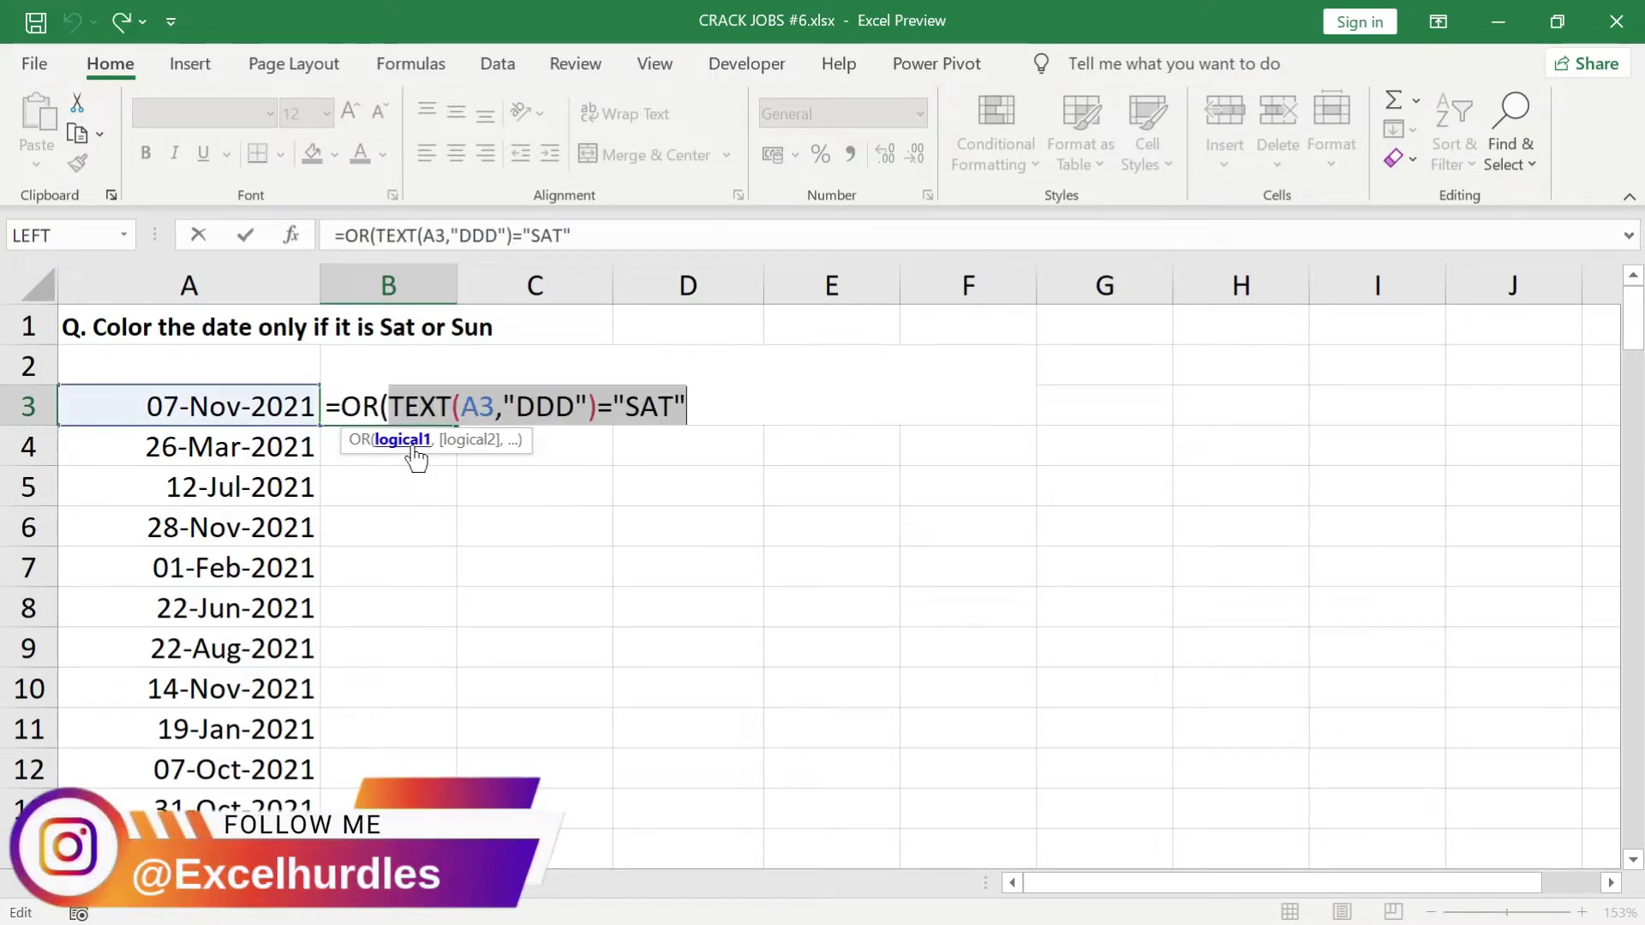
pyautogui.click(706, 406)
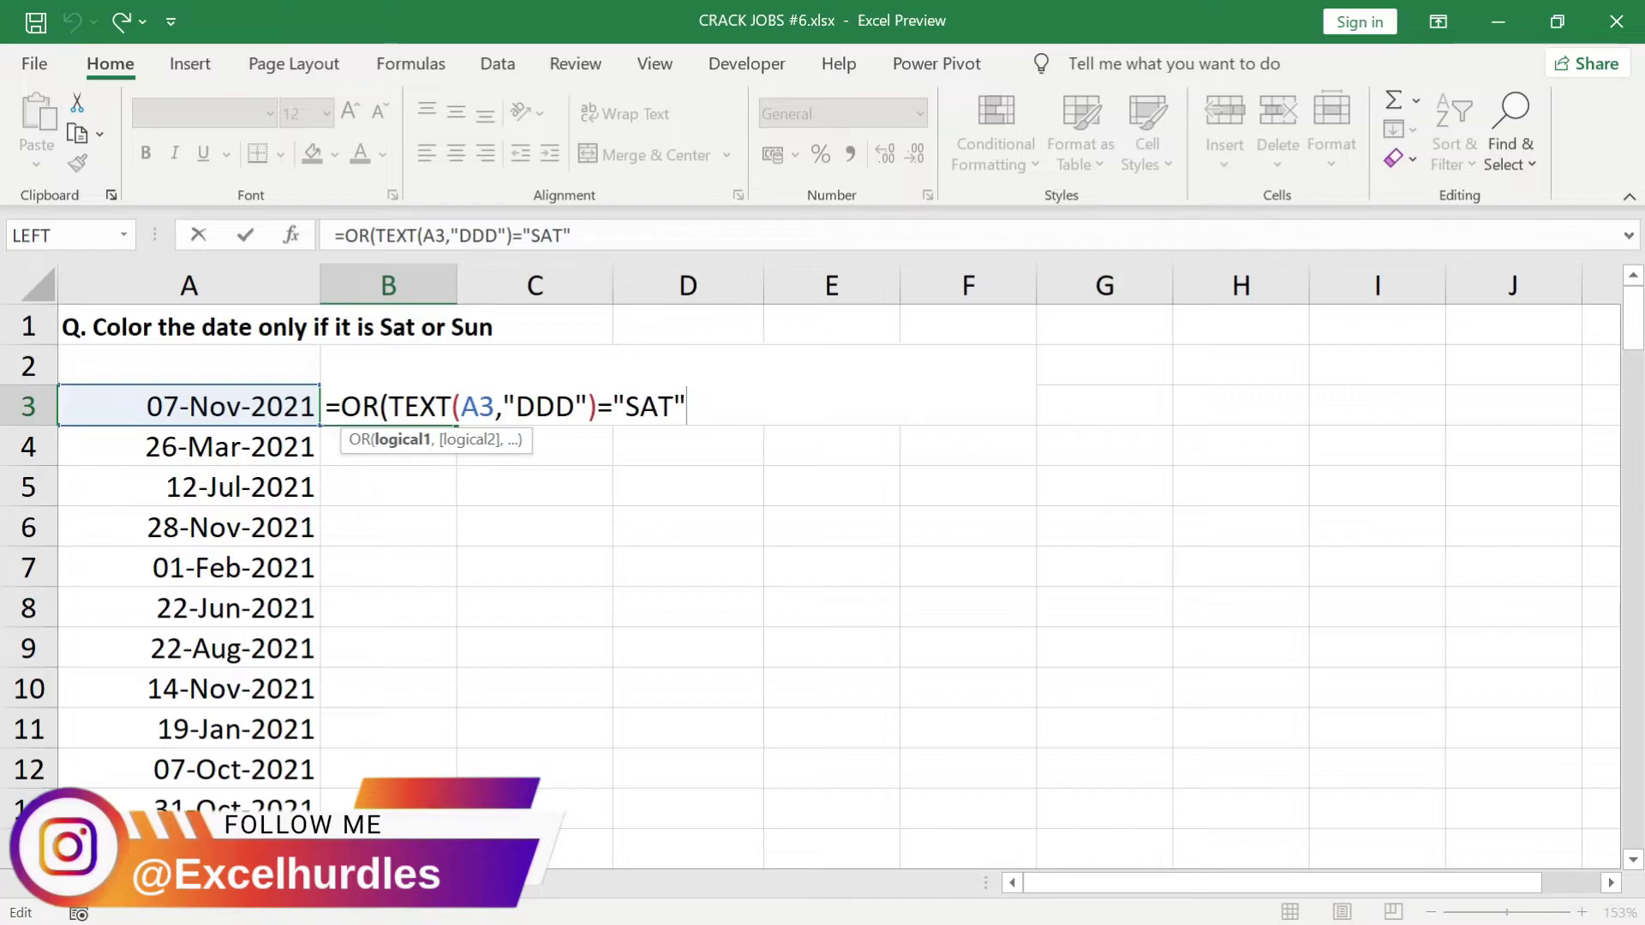
pyautogui.write(',')
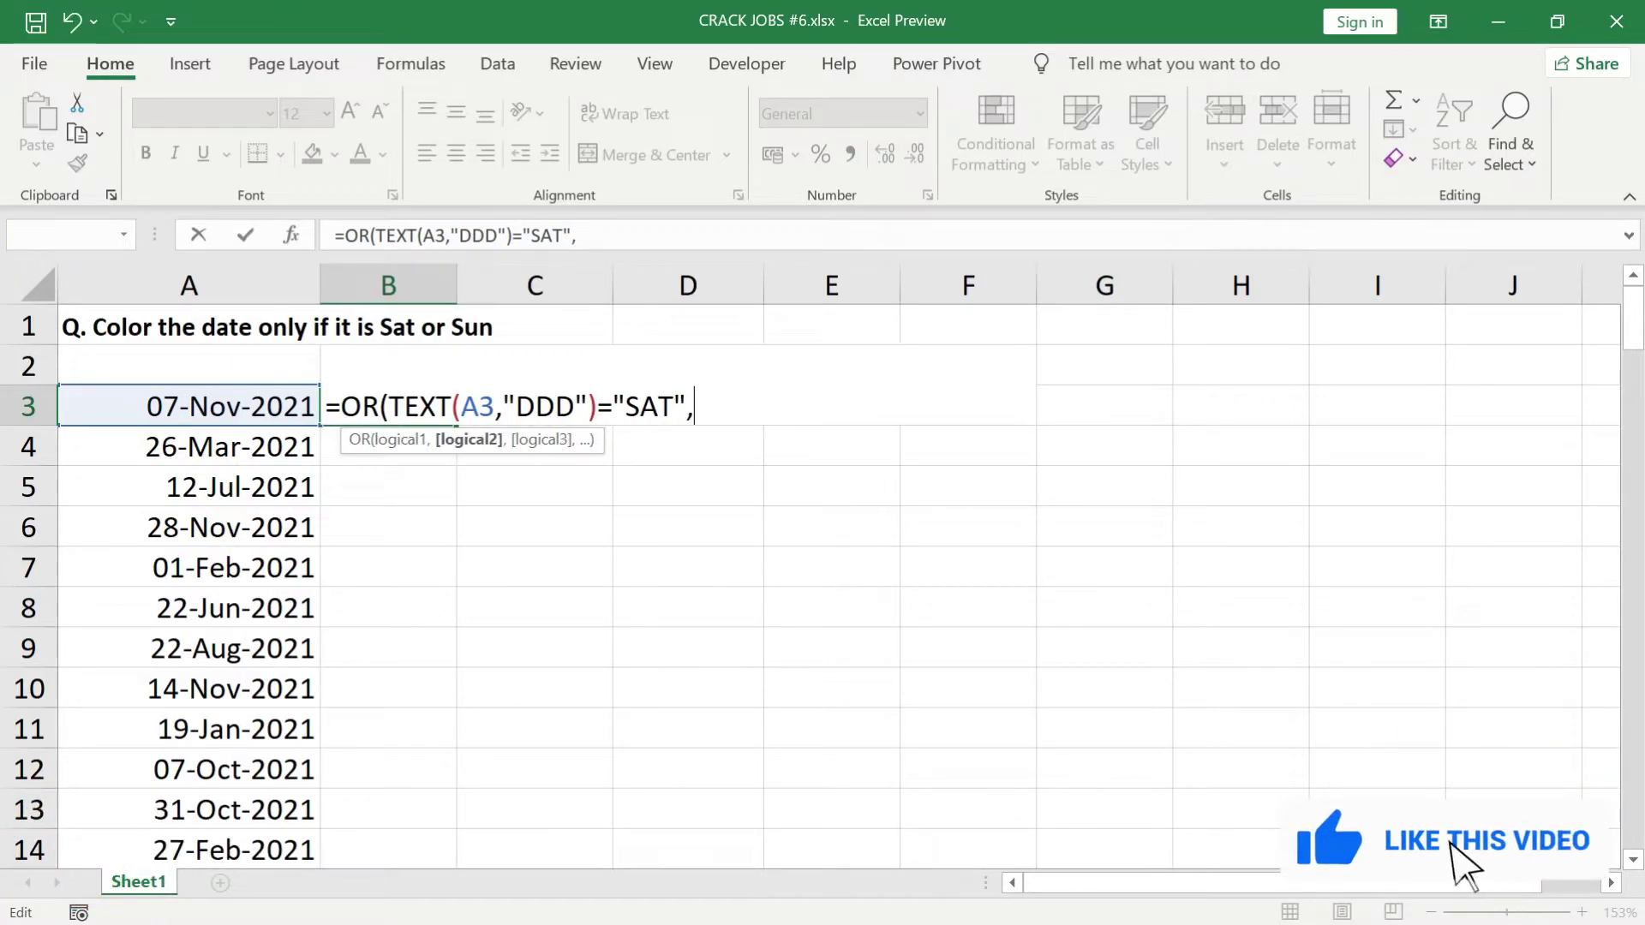
pyautogui.write('TEXT(')
pyautogui.click(291, 409)
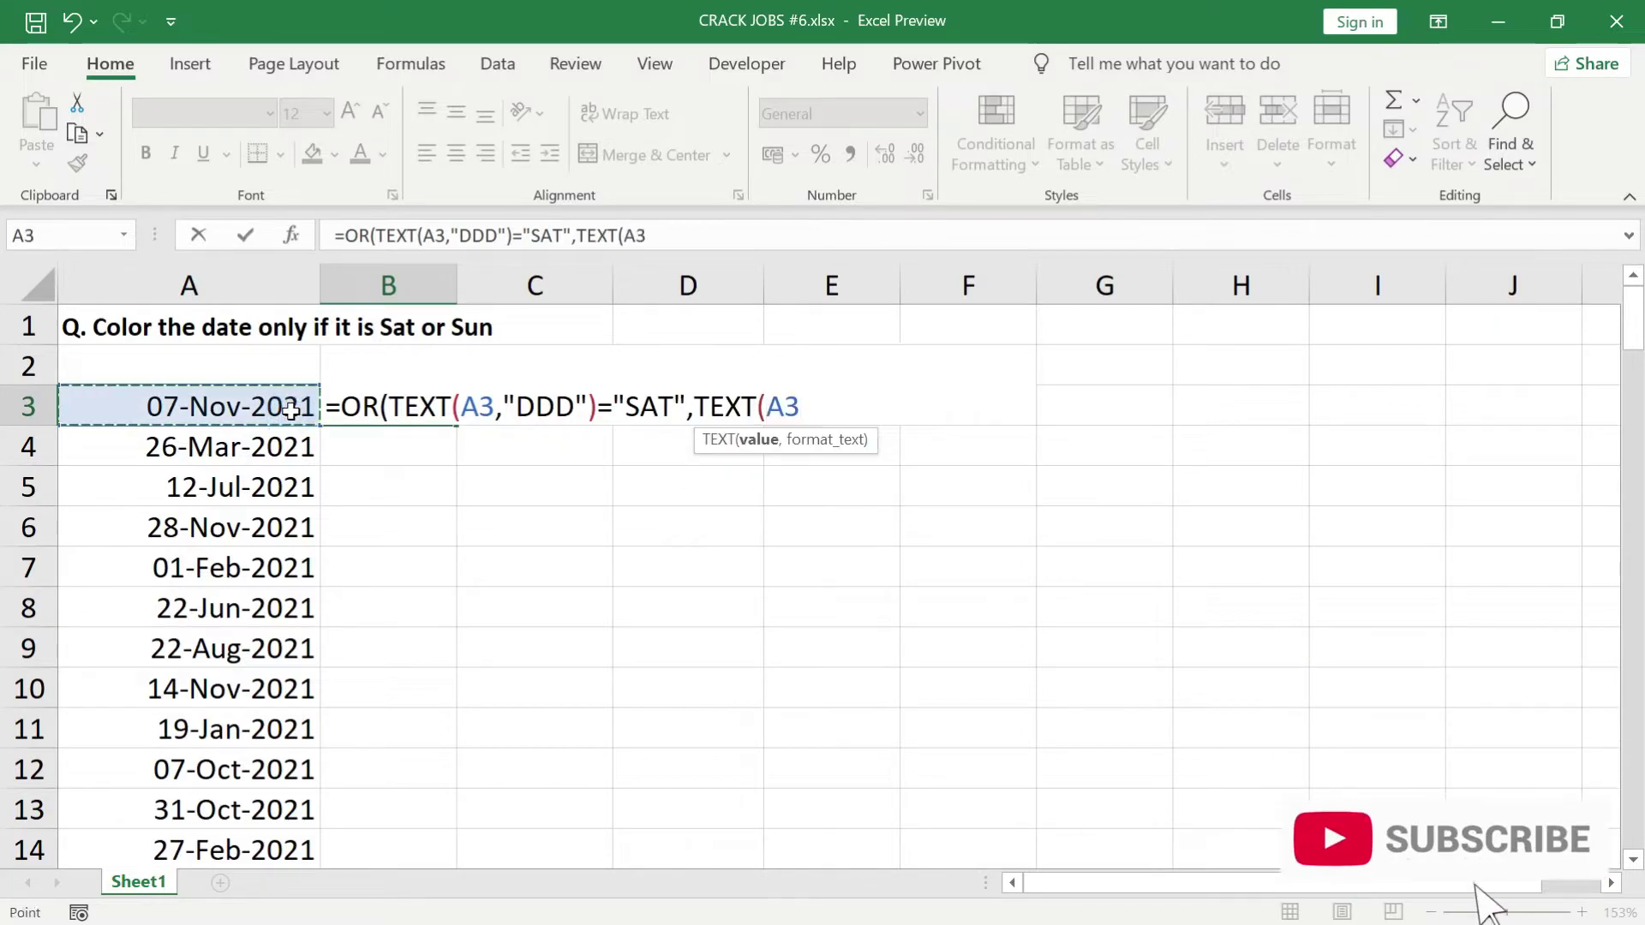
pyautogui.write(',"DDD")')
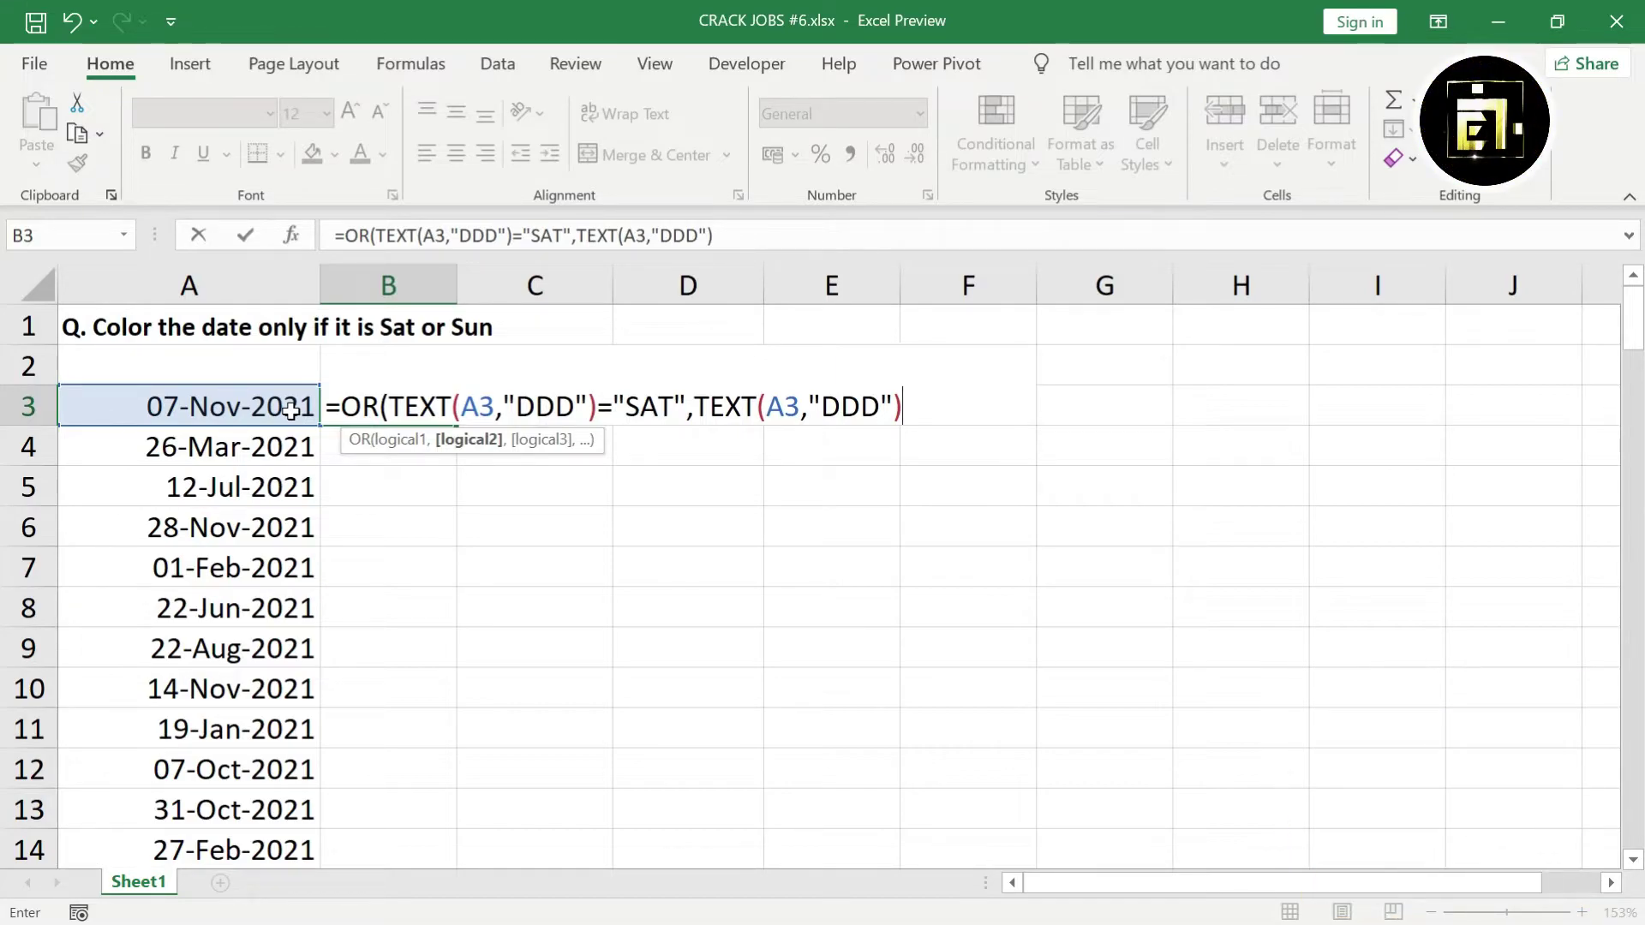
pyautogui.write('="SUN"')
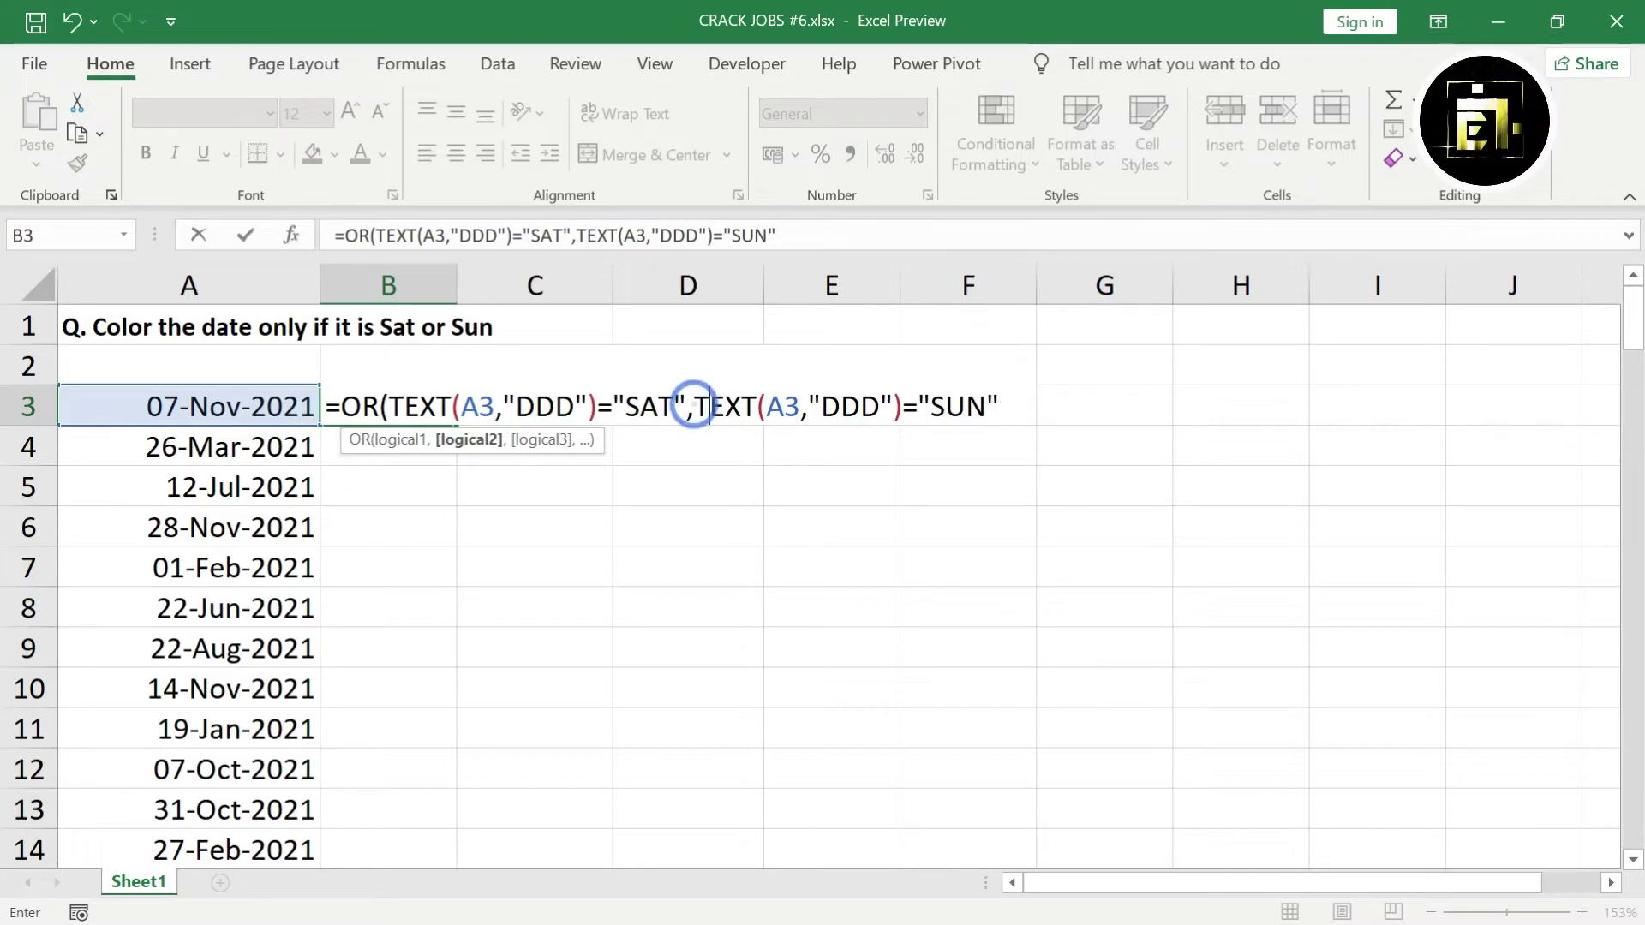
pyautogui.moveTo(693, 406); pyautogui.dragTo(1074, 423)
# Close and commit =OR(TEXT(A3,"DDD")="SAT",TEXT(A3,"DDD")="SUN") in B3
pyautogui.press('F9')
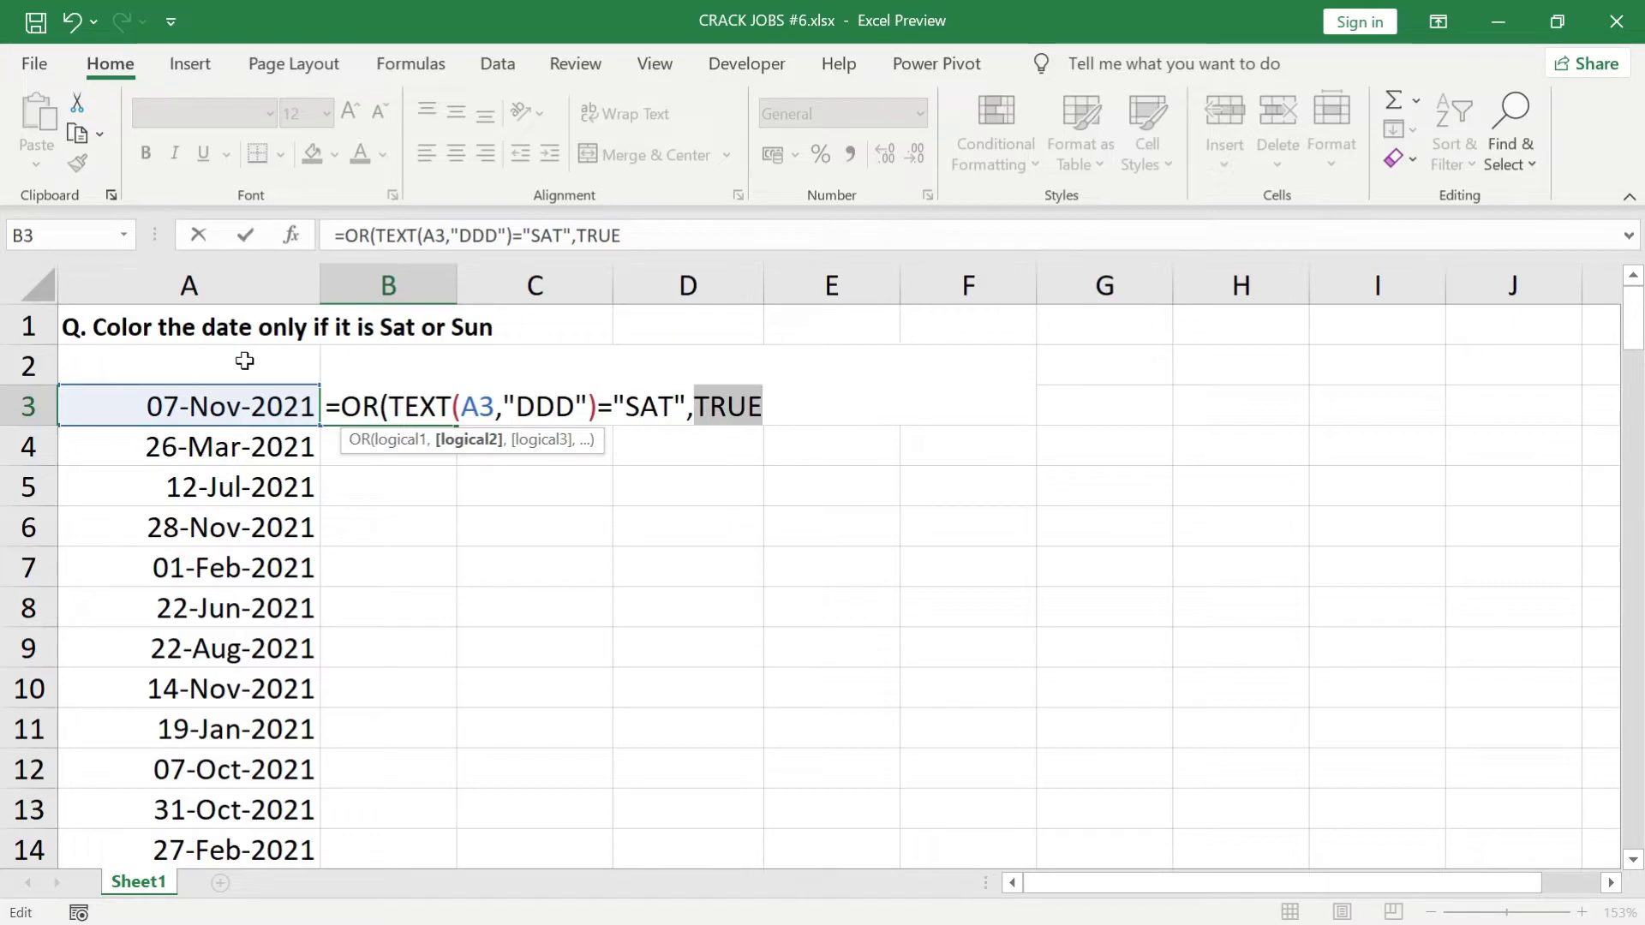
pyautogui.hotkey('ctrl', 'z')
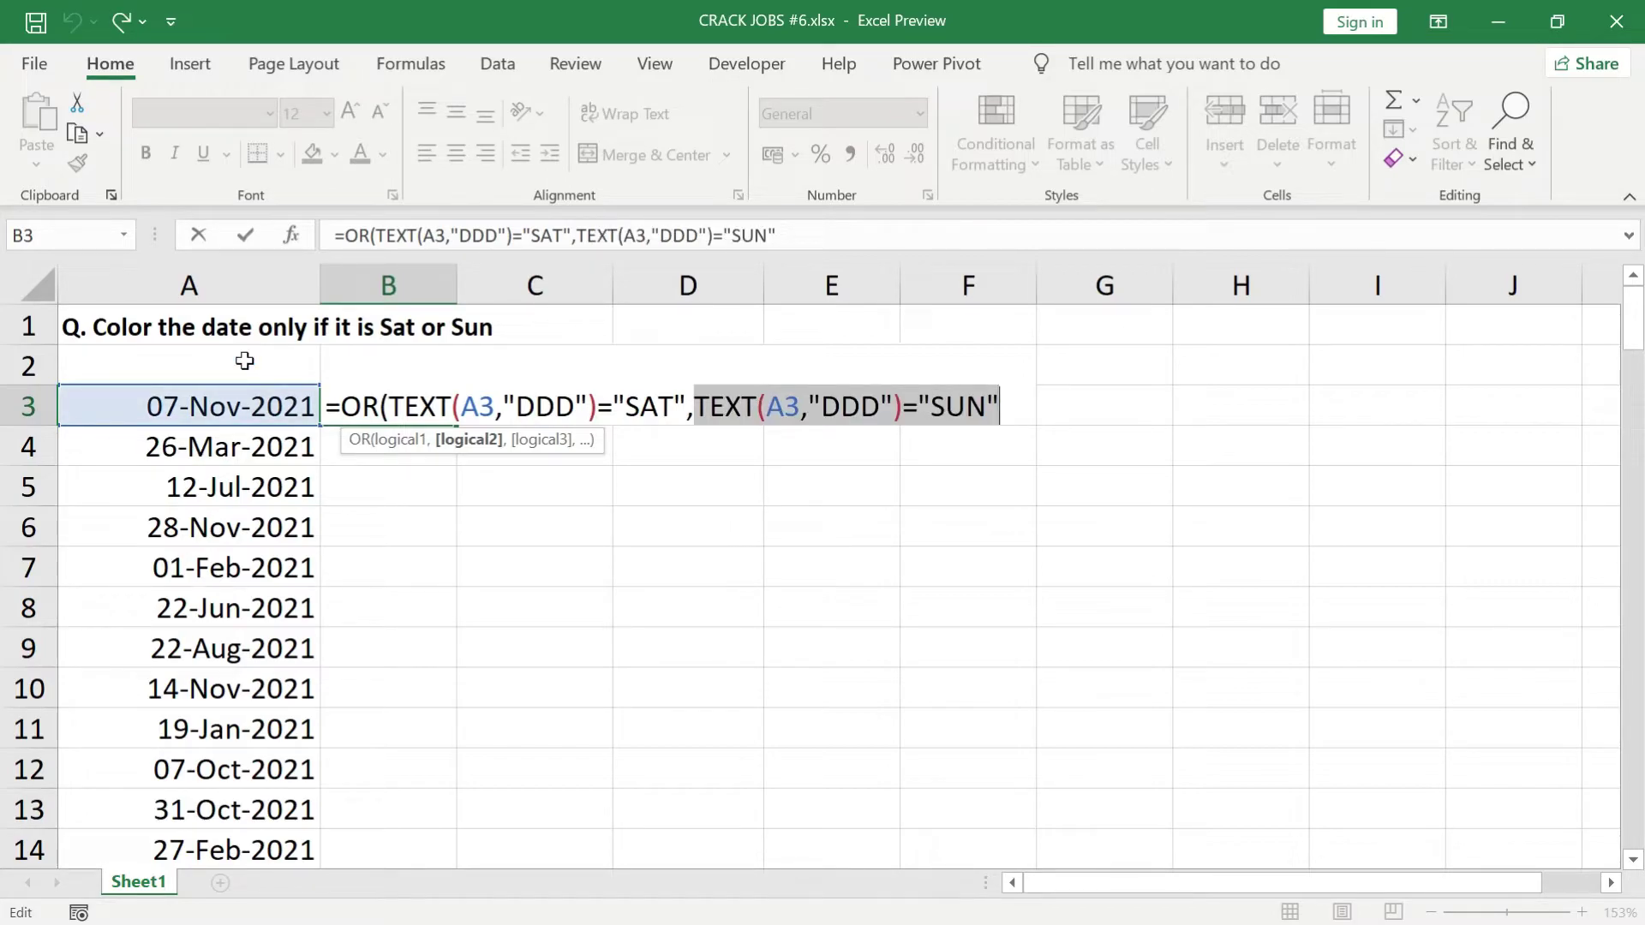
pyautogui.click(1015, 414)
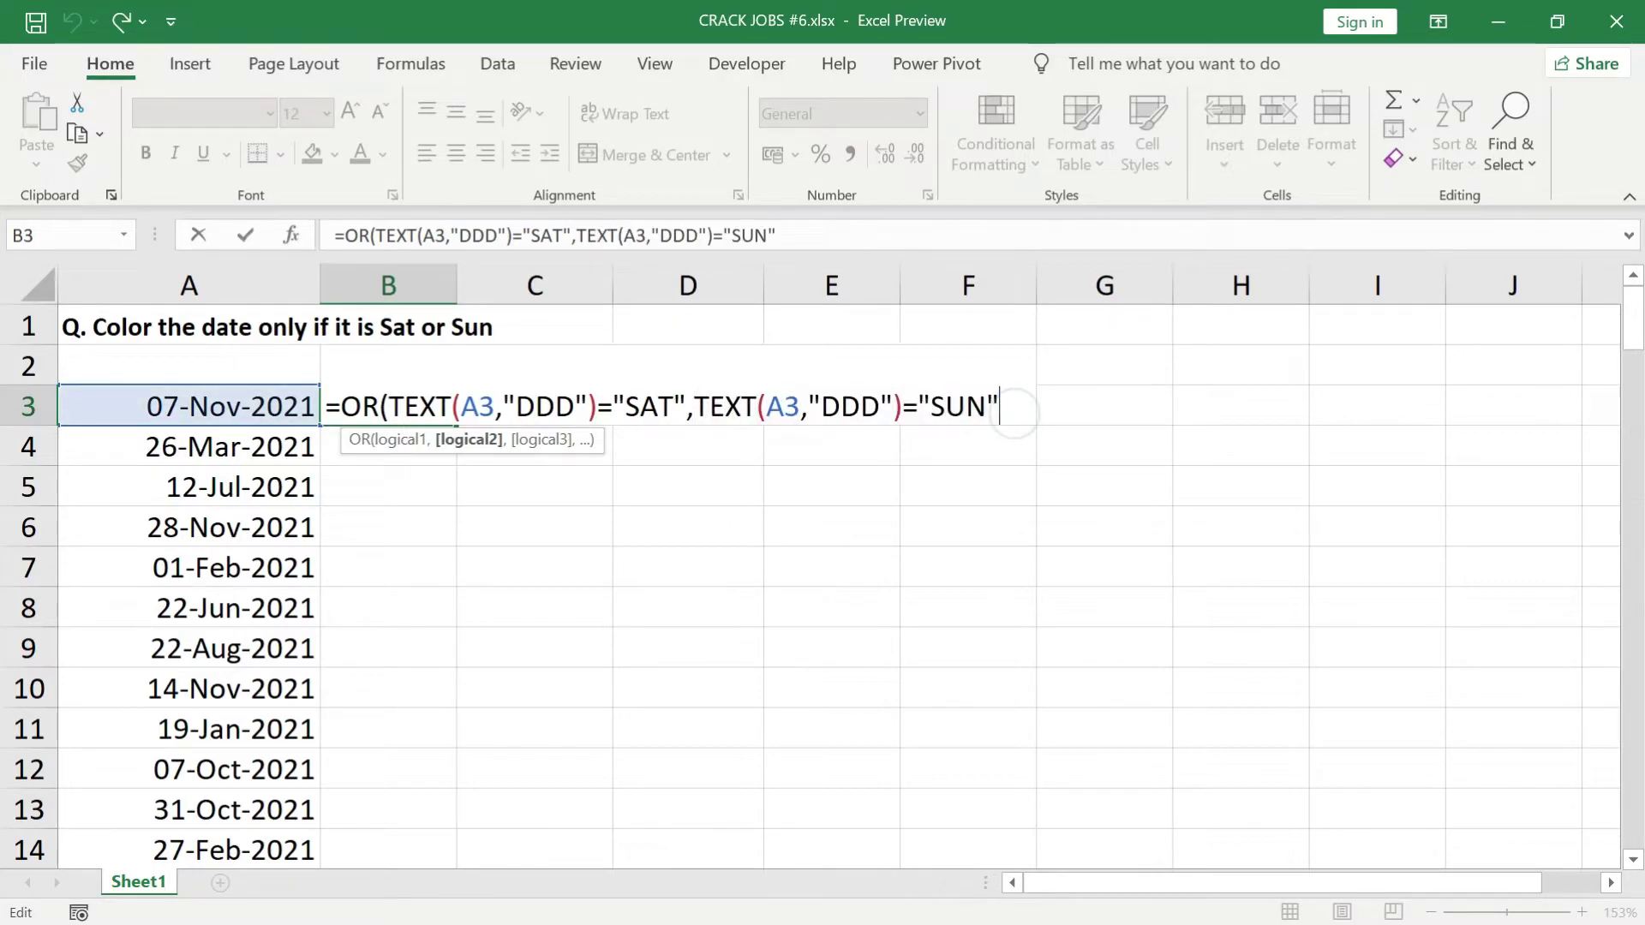
pyautogui.write(')')
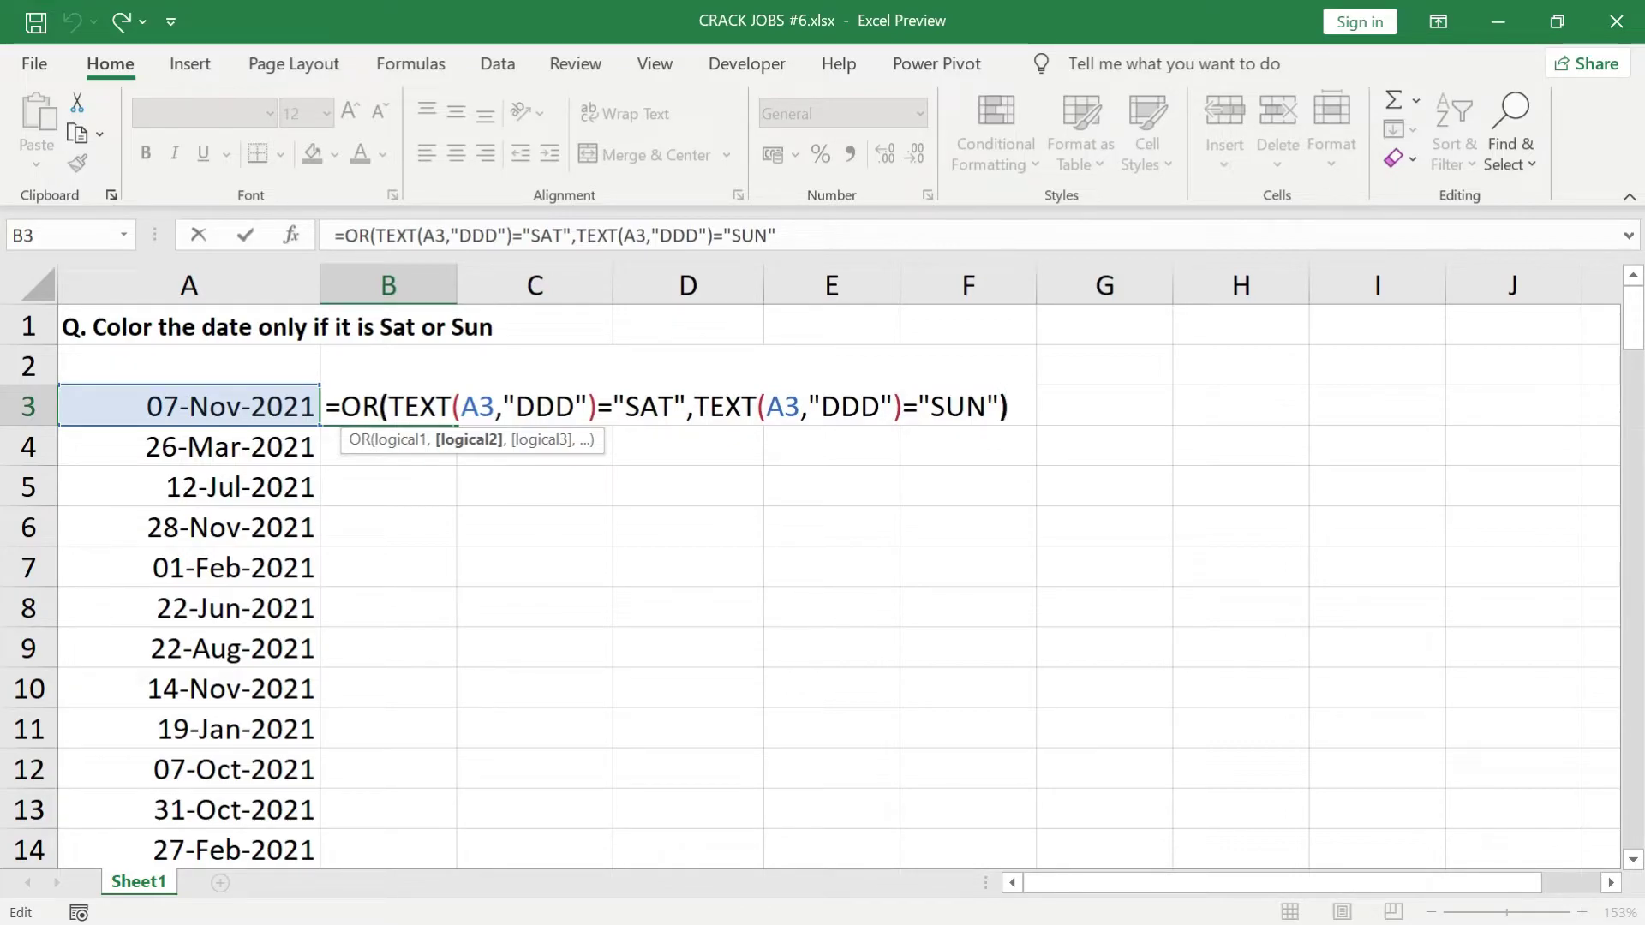
pyautogui.press('Return')
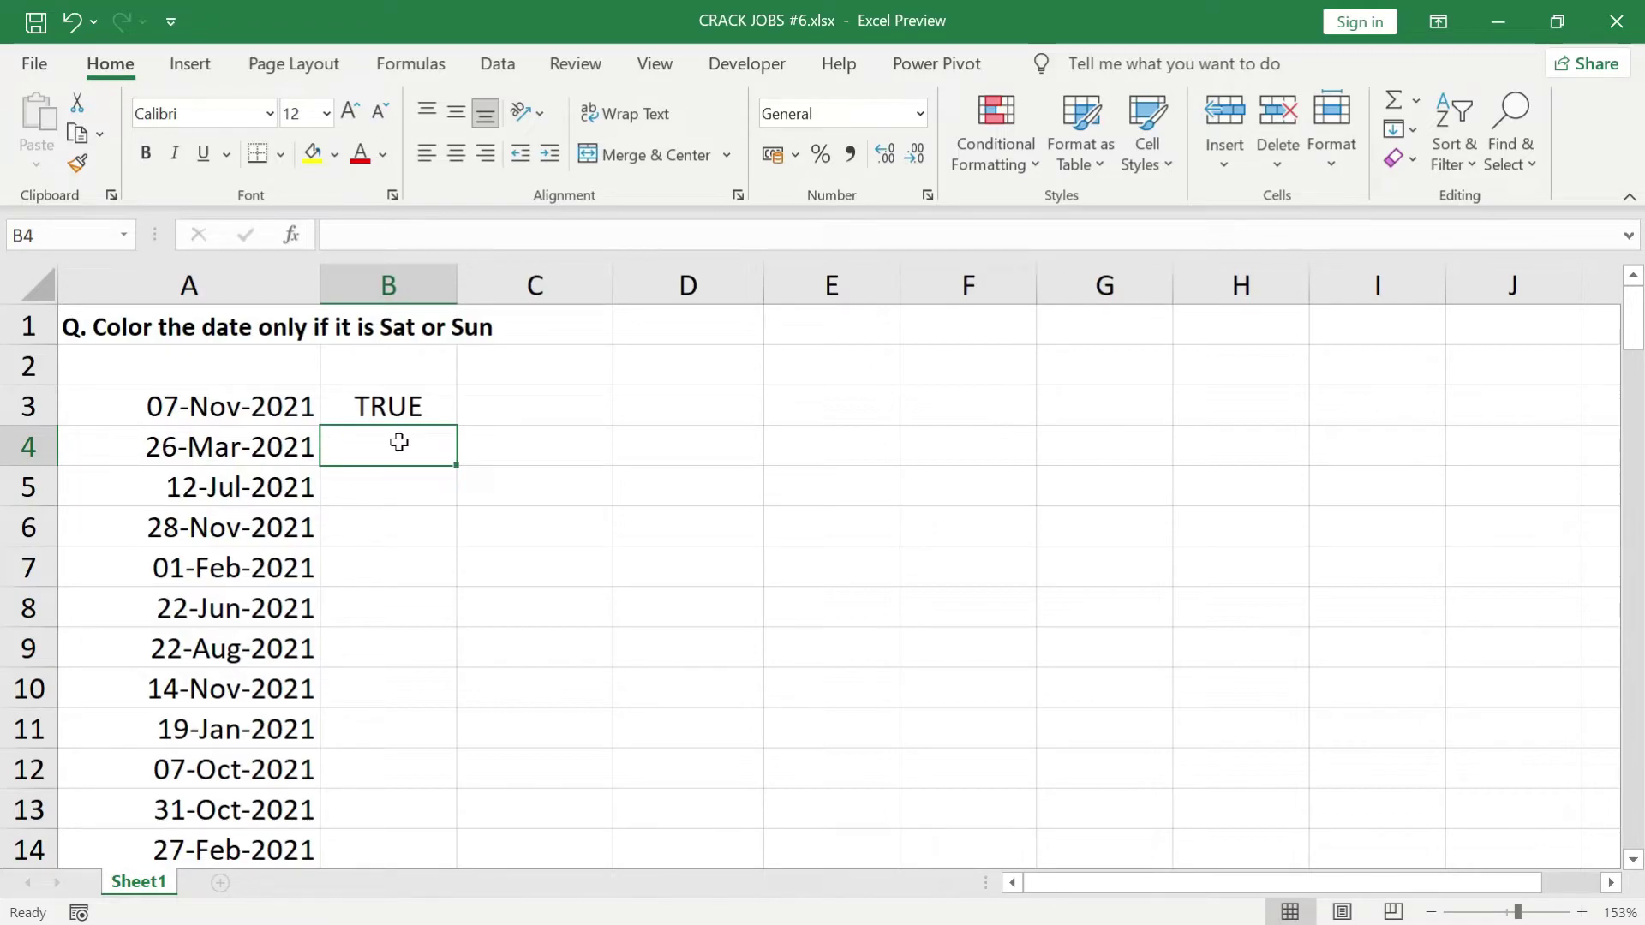
pyautogui.press('Up')
pyautogui.press('F2')
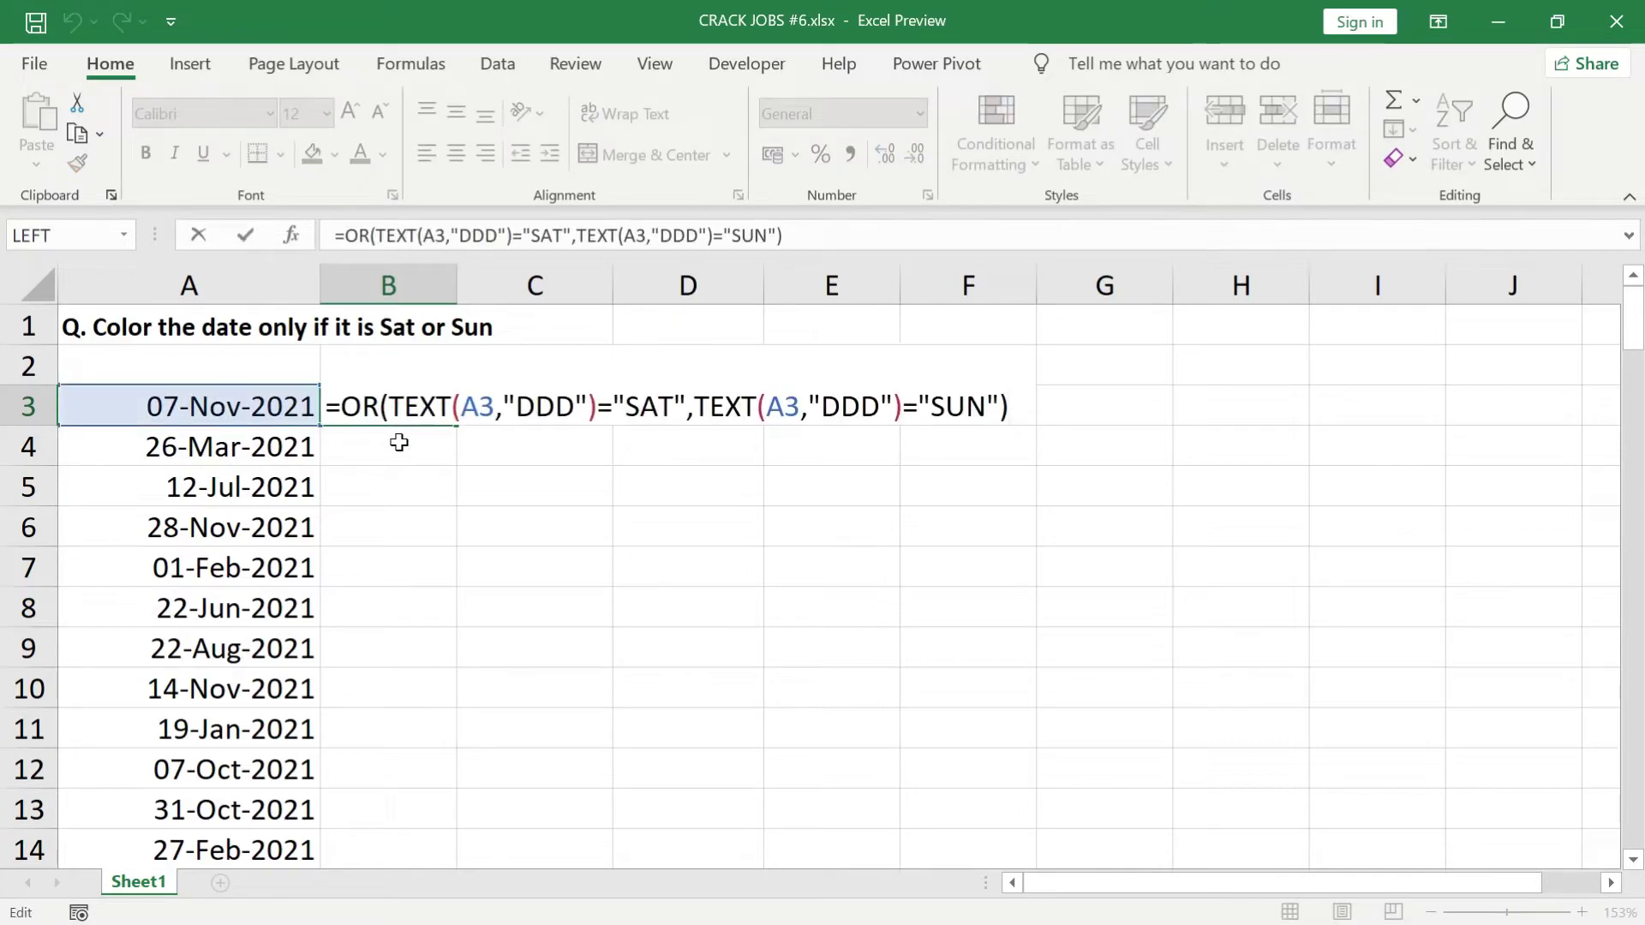
pyautogui.hotkey('ctrl', 'Return')
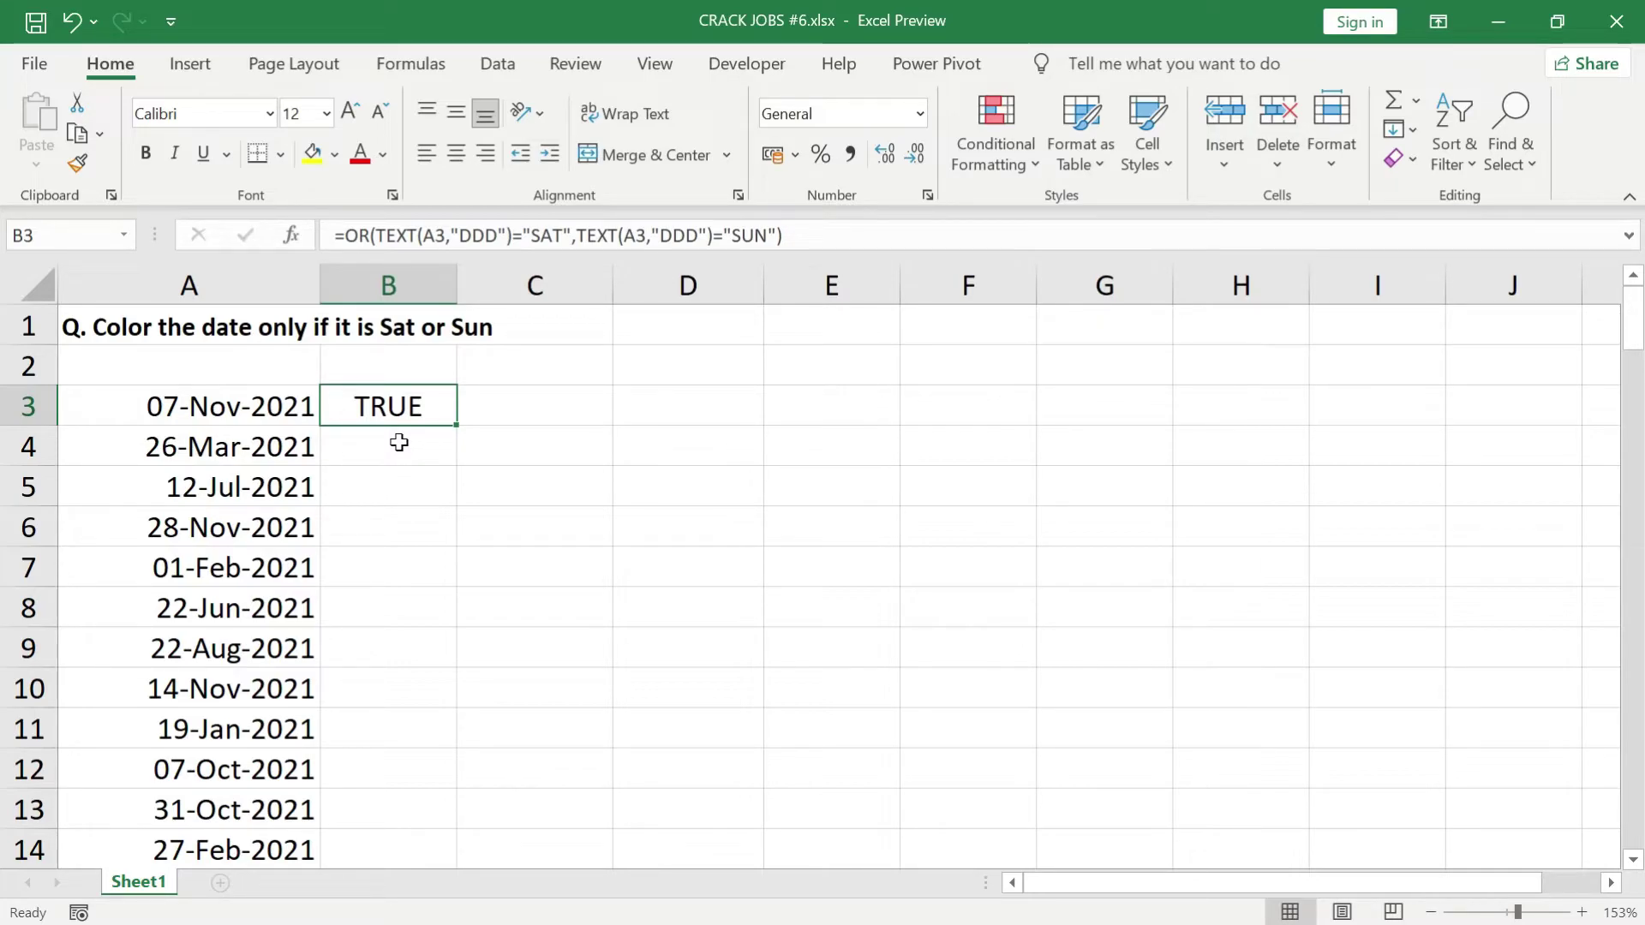
# Fill B3's weekend formula down to B121 and review the TRUE/FALSE results
pyautogui.press('Left')
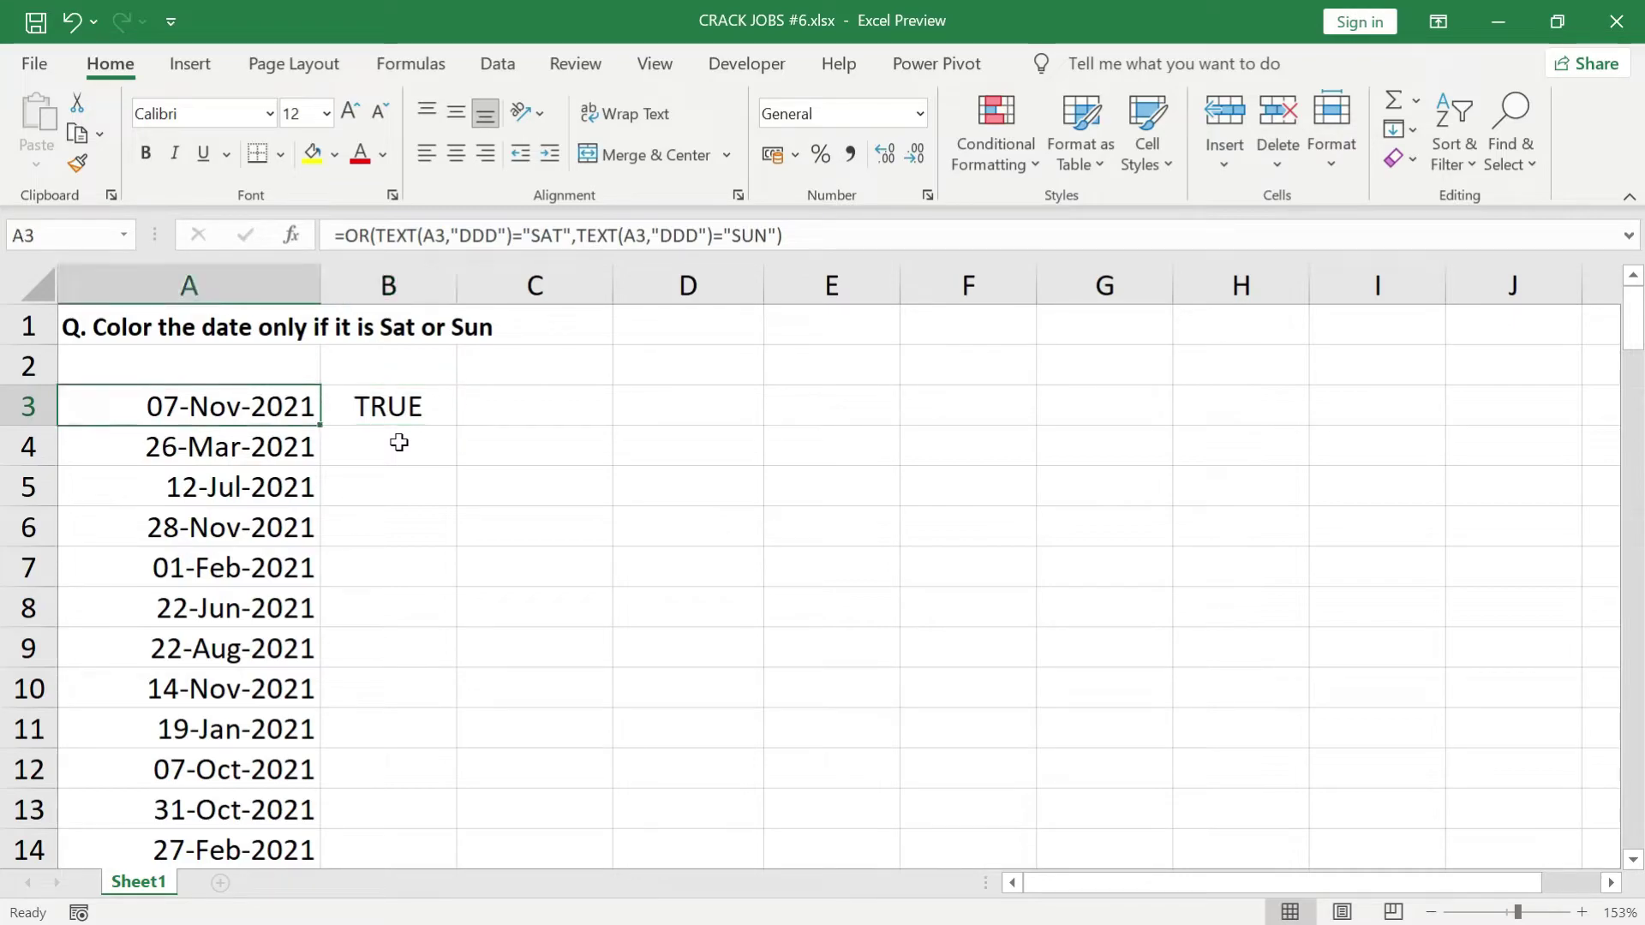
pyautogui.hotkey('ctrl', 'Down')
pyautogui.press('Right')
pyautogui.hotkey('ctrl', 'shift', 'Up')
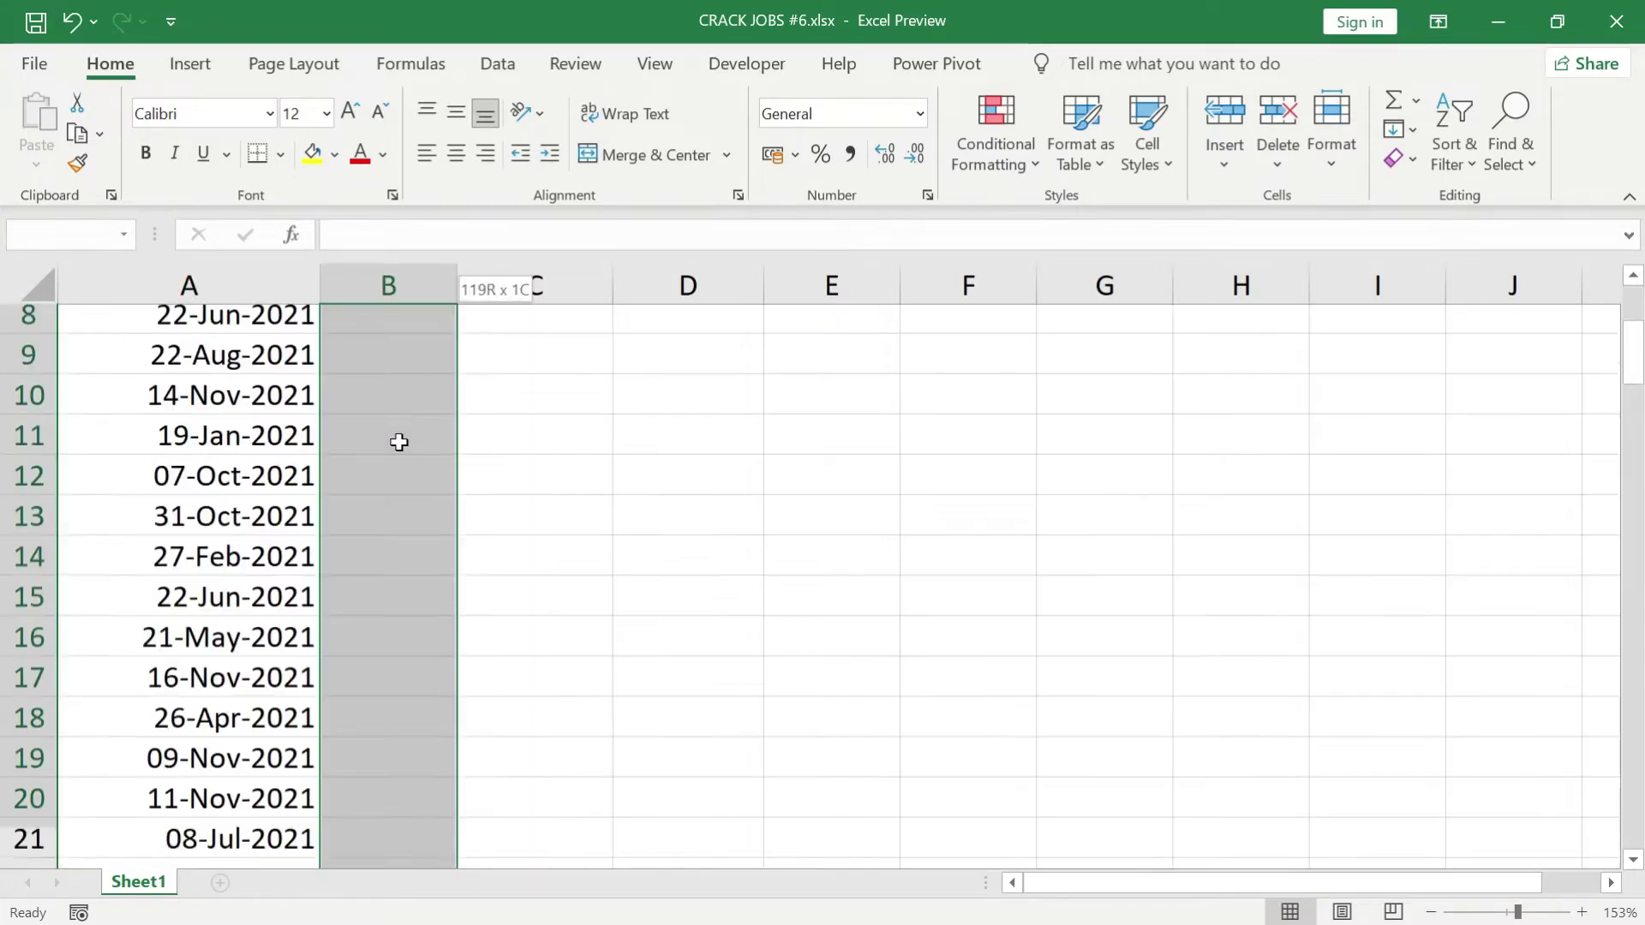
pyautogui.hotkey('ctrl', 'd')
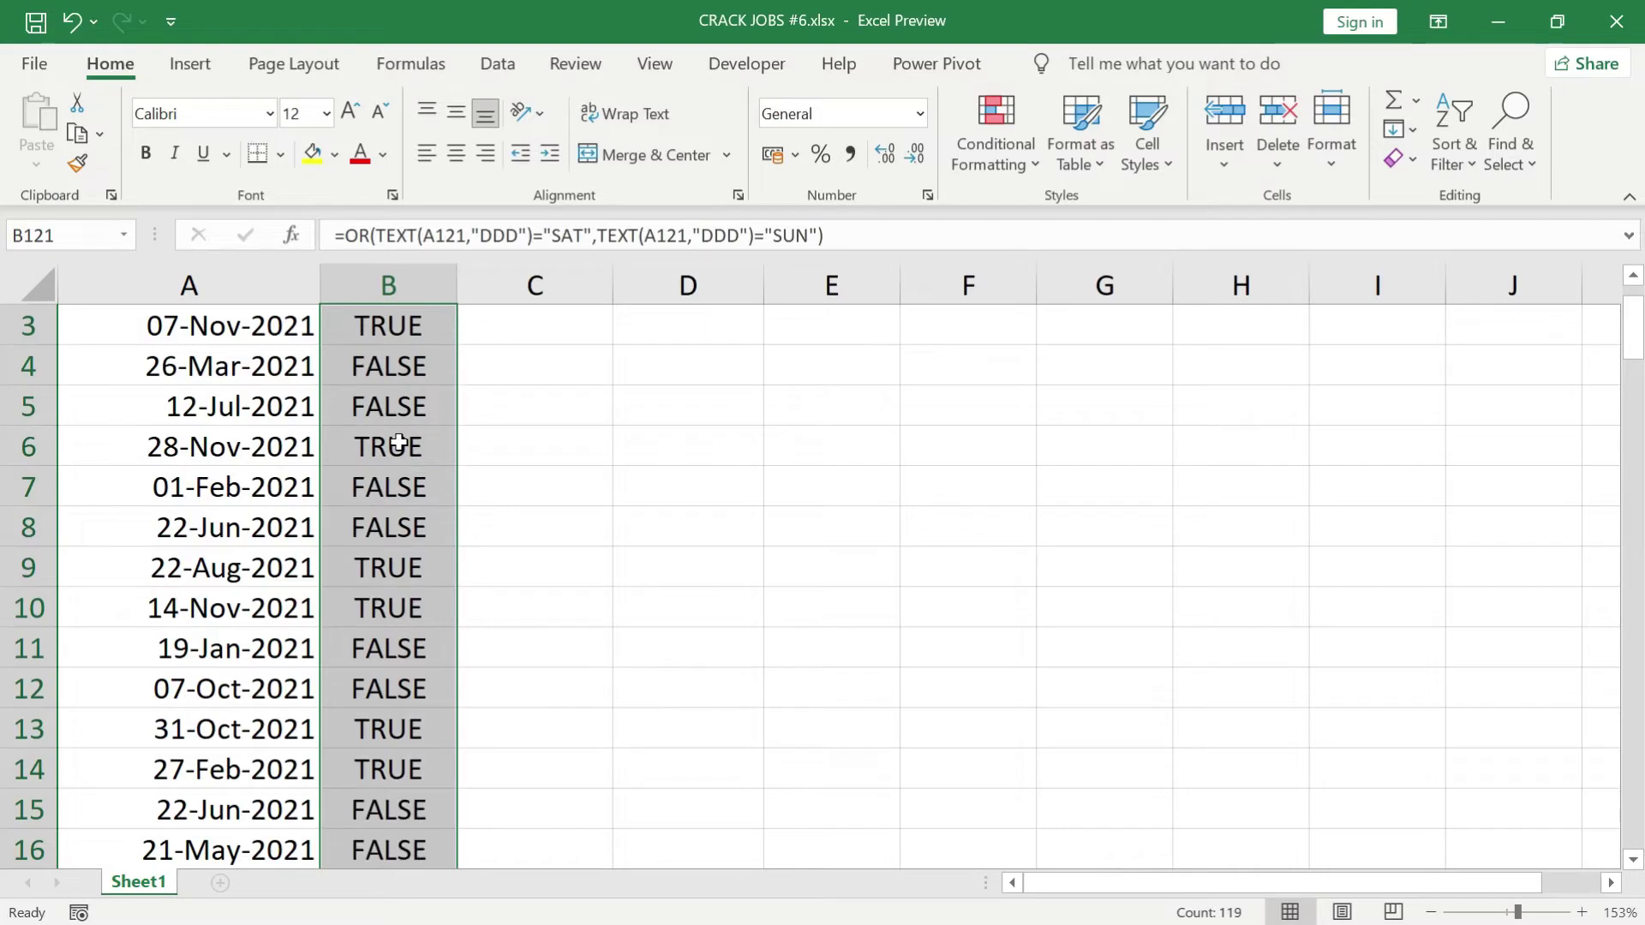
pyautogui.press('Up')
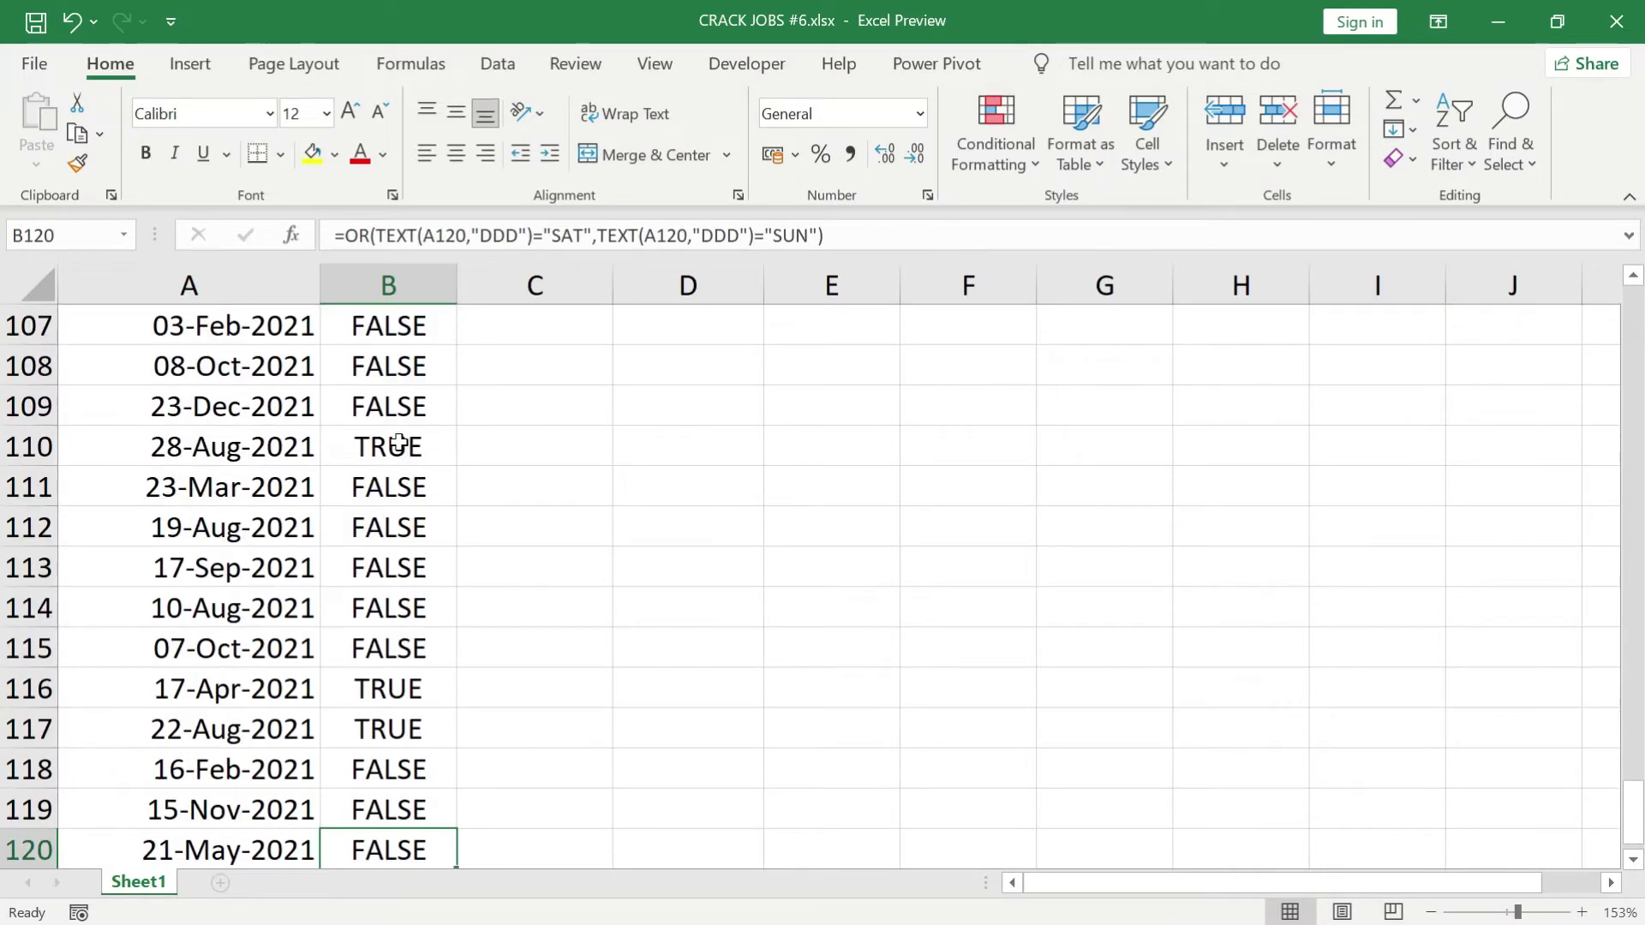
pyautogui.press('Up')
pyautogui.press('Up')
pyautogui.press('Up')
pyautogui.press('Up')
pyautogui.press('Up')
pyautogui.press('Up')
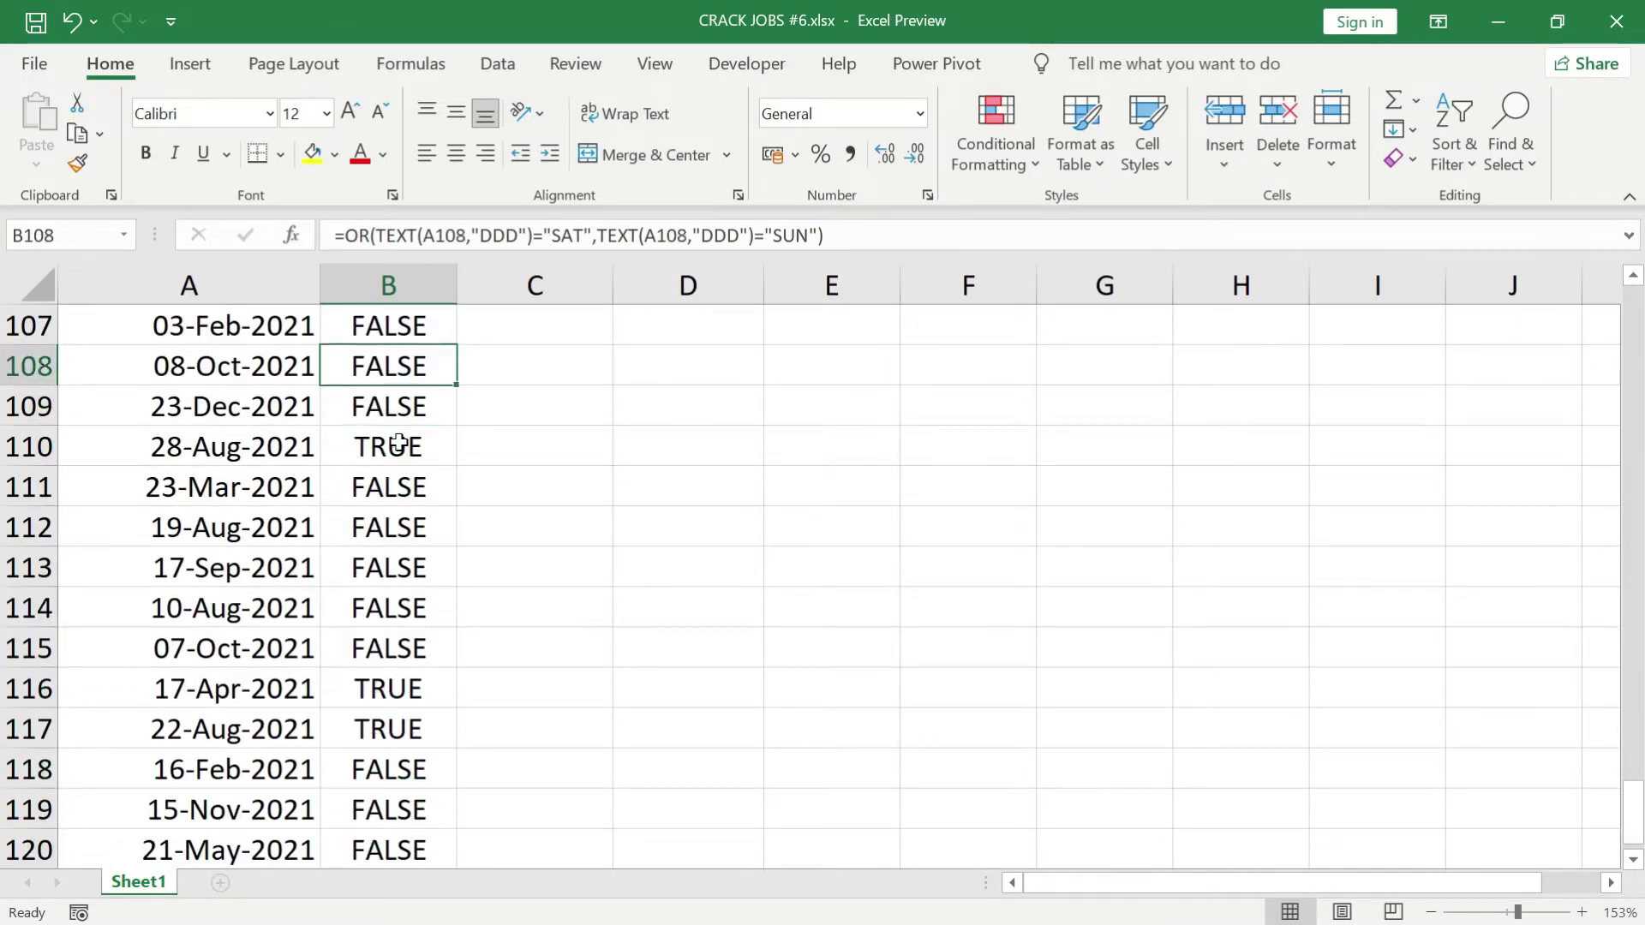
pyautogui.press('Up')
pyautogui.press('Up')
pyautogui.press('Up')
pyautogui.press('Up')
pyautogui.press('Up')
pyautogui.press('Up')
pyautogui.press('Up')
pyautogui.press('Up')
pyautogui.press('Up')
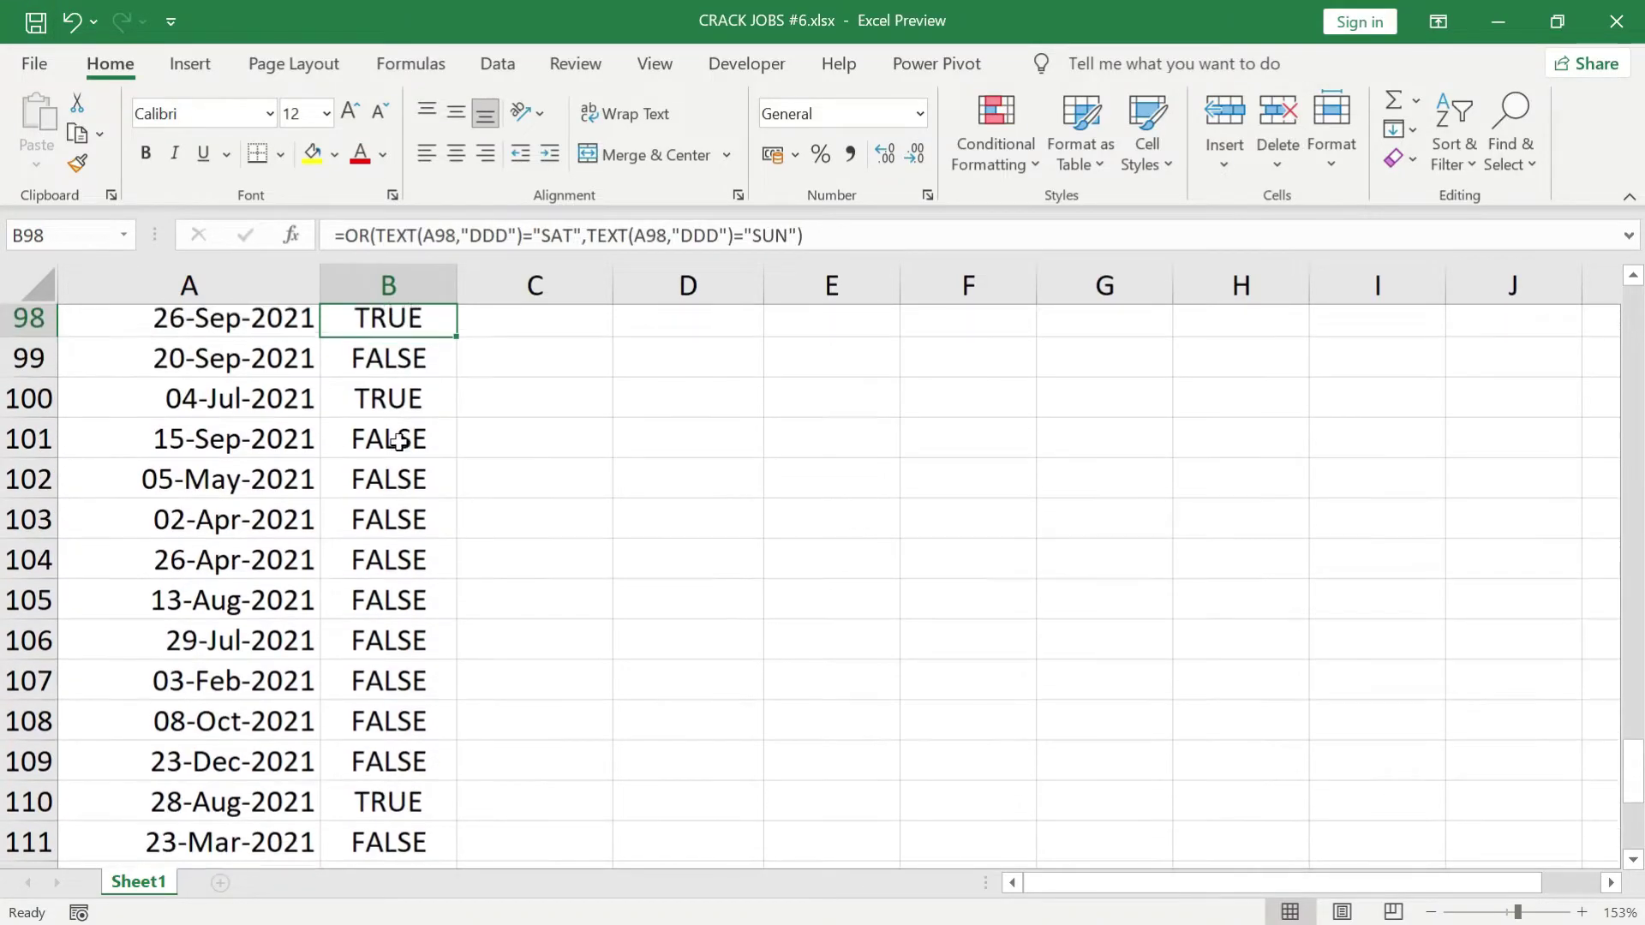
pyautogui.press('Up')
pyautogui.press('Up')
pyautogui.press('Up')
pyautogui.press('Up')
pyautogui.press('Up')
pyautogui.press('Up')
pyautogui.press('Up')
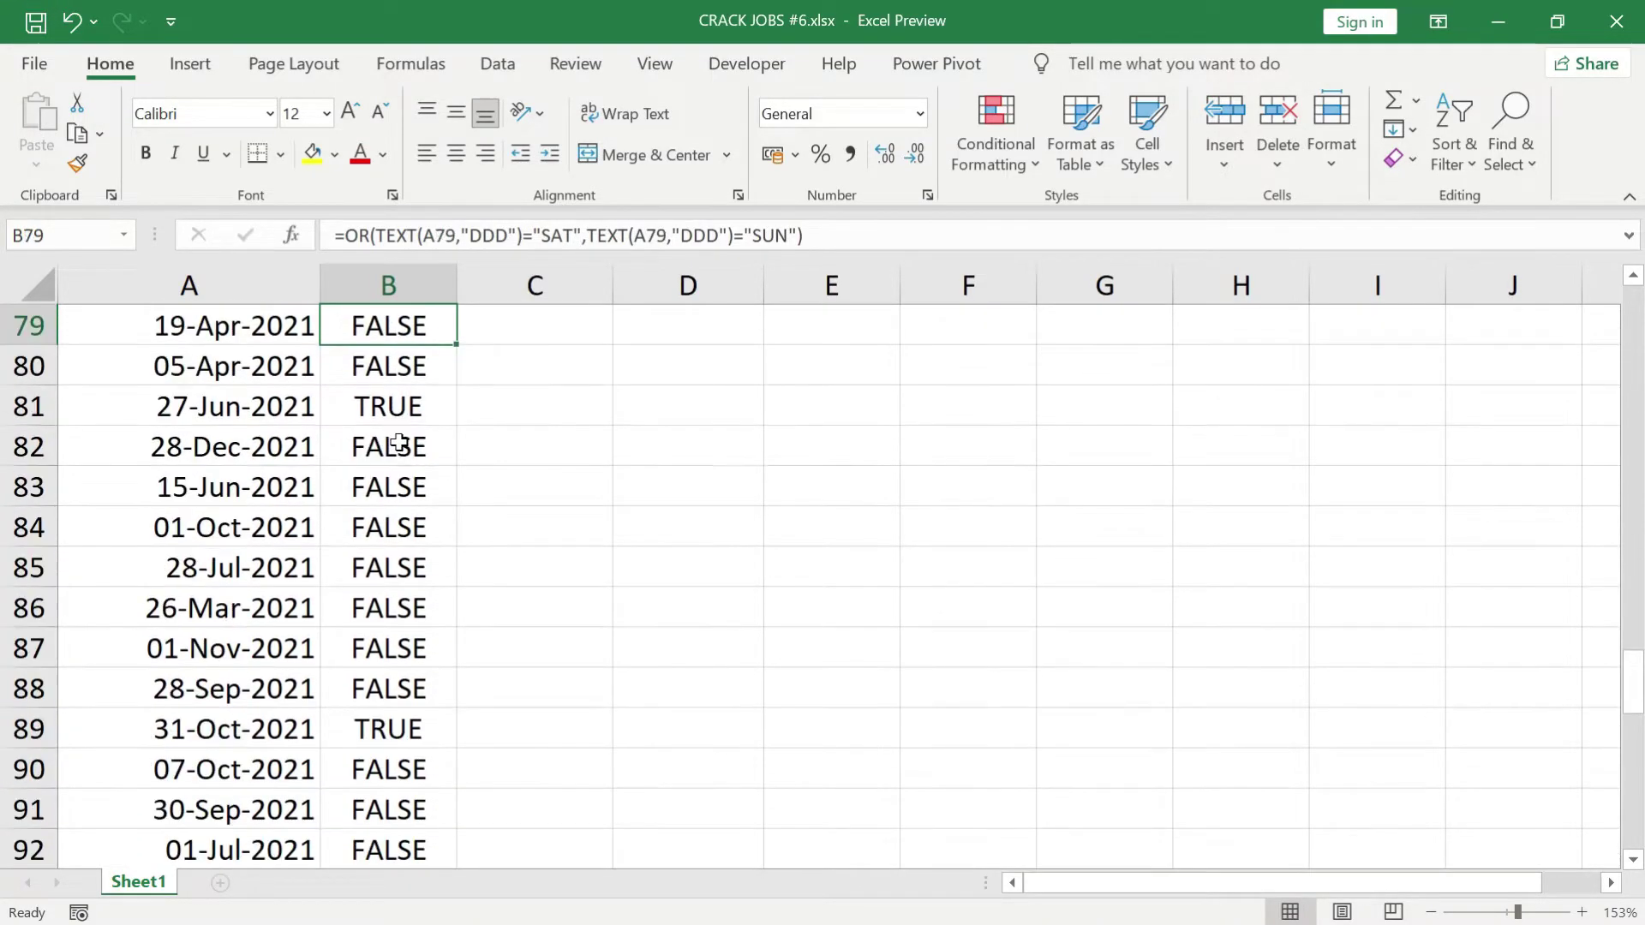
pyautogui.press('Up')
pyautogui.press('Up')
pyautogui.press('Up')
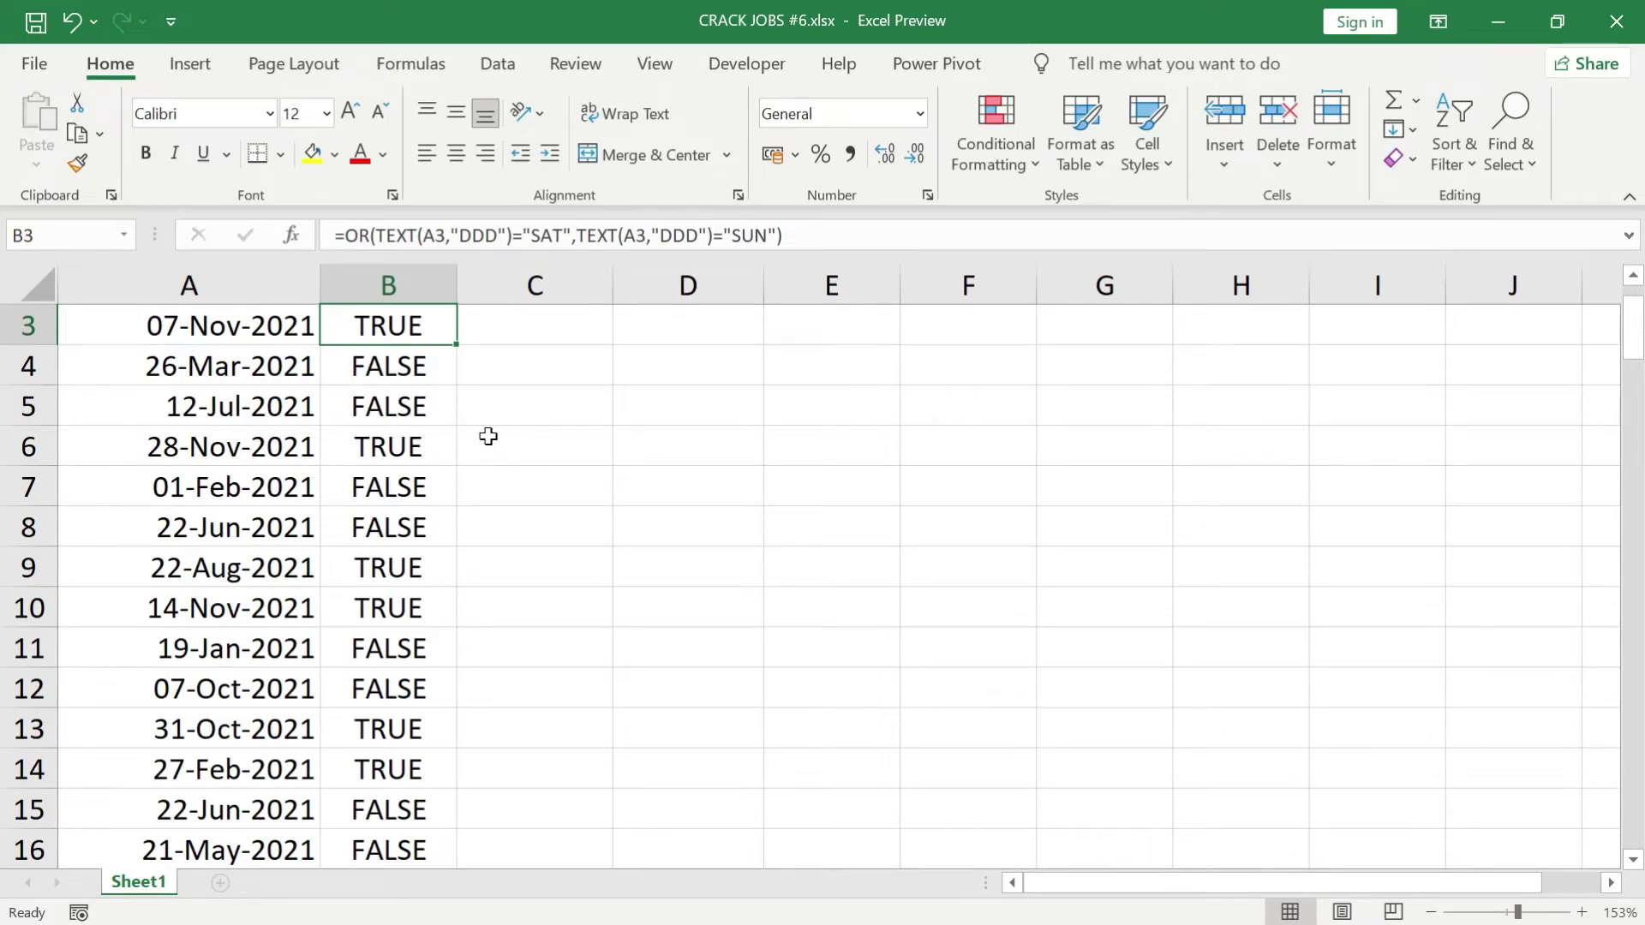
pyautogui.scroll(1, 488, 436)
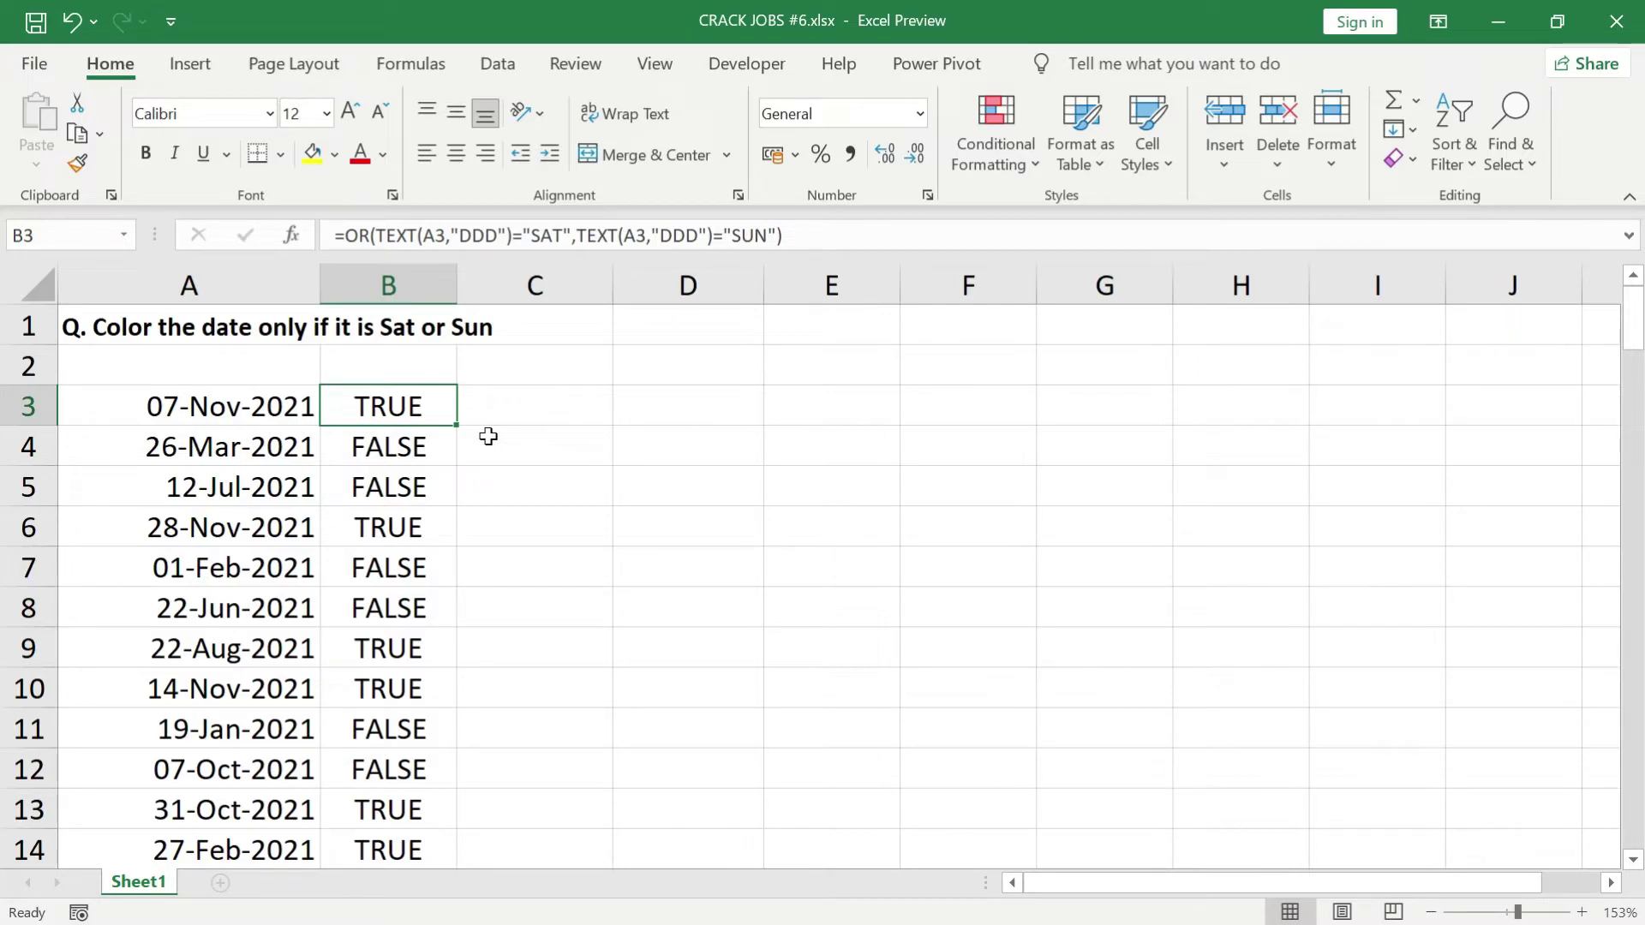
# Change both A3 references to $A3 and copy the formula without keeping the edit
pyautogui.press('F2')
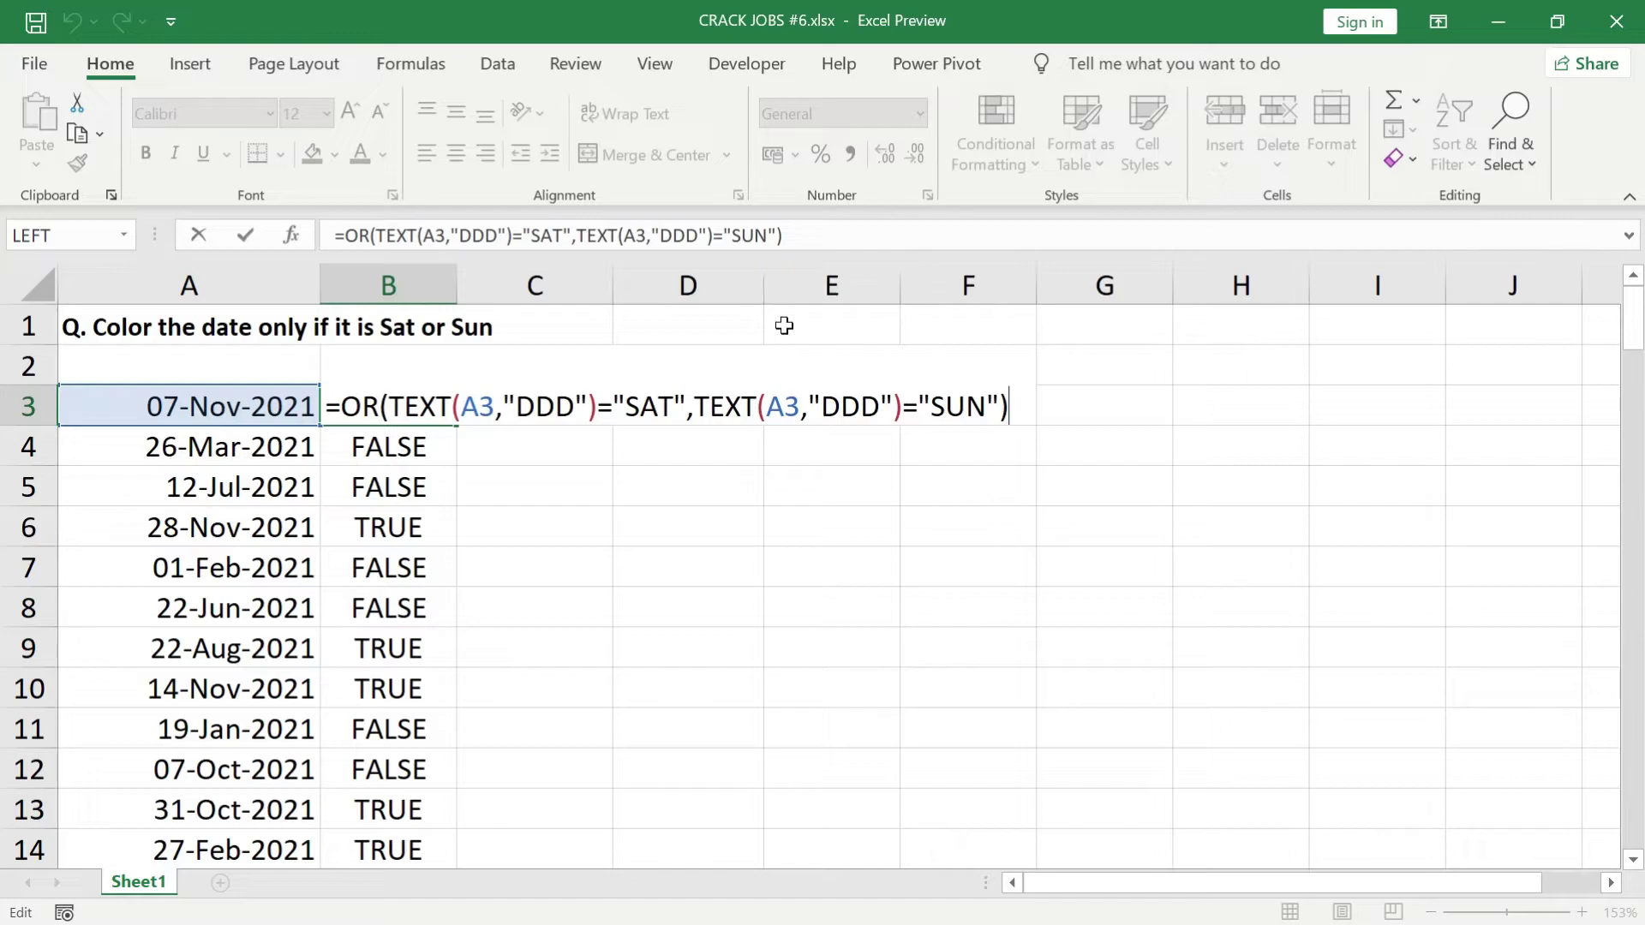
pyautogui.click(460, 404)
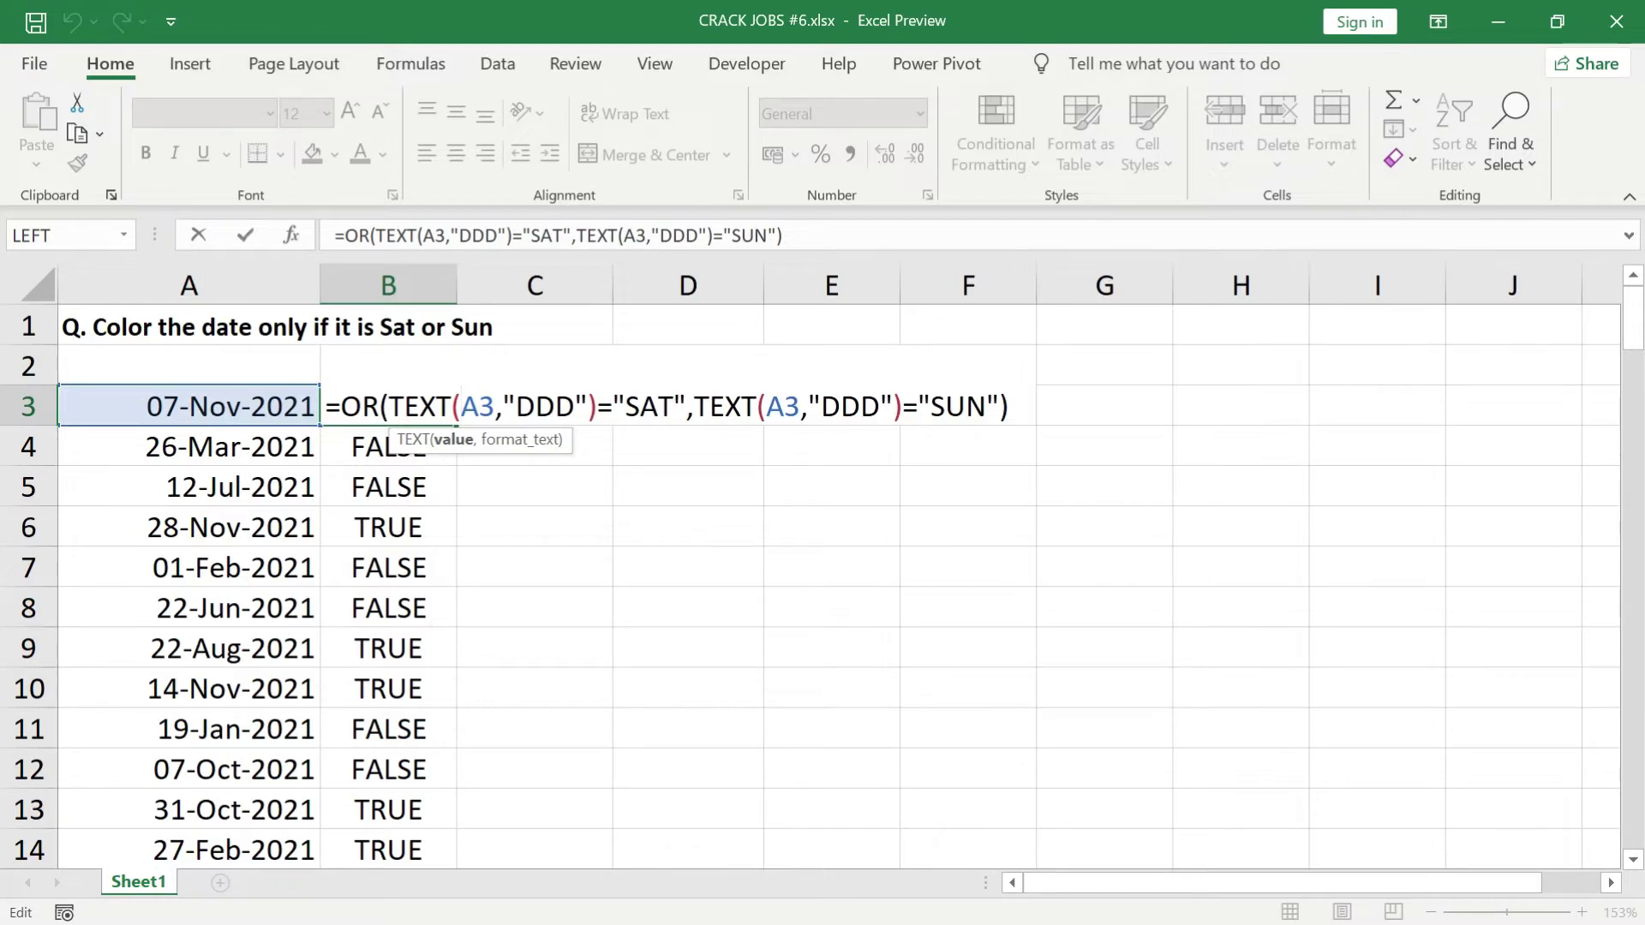
pyautogui.write('$')
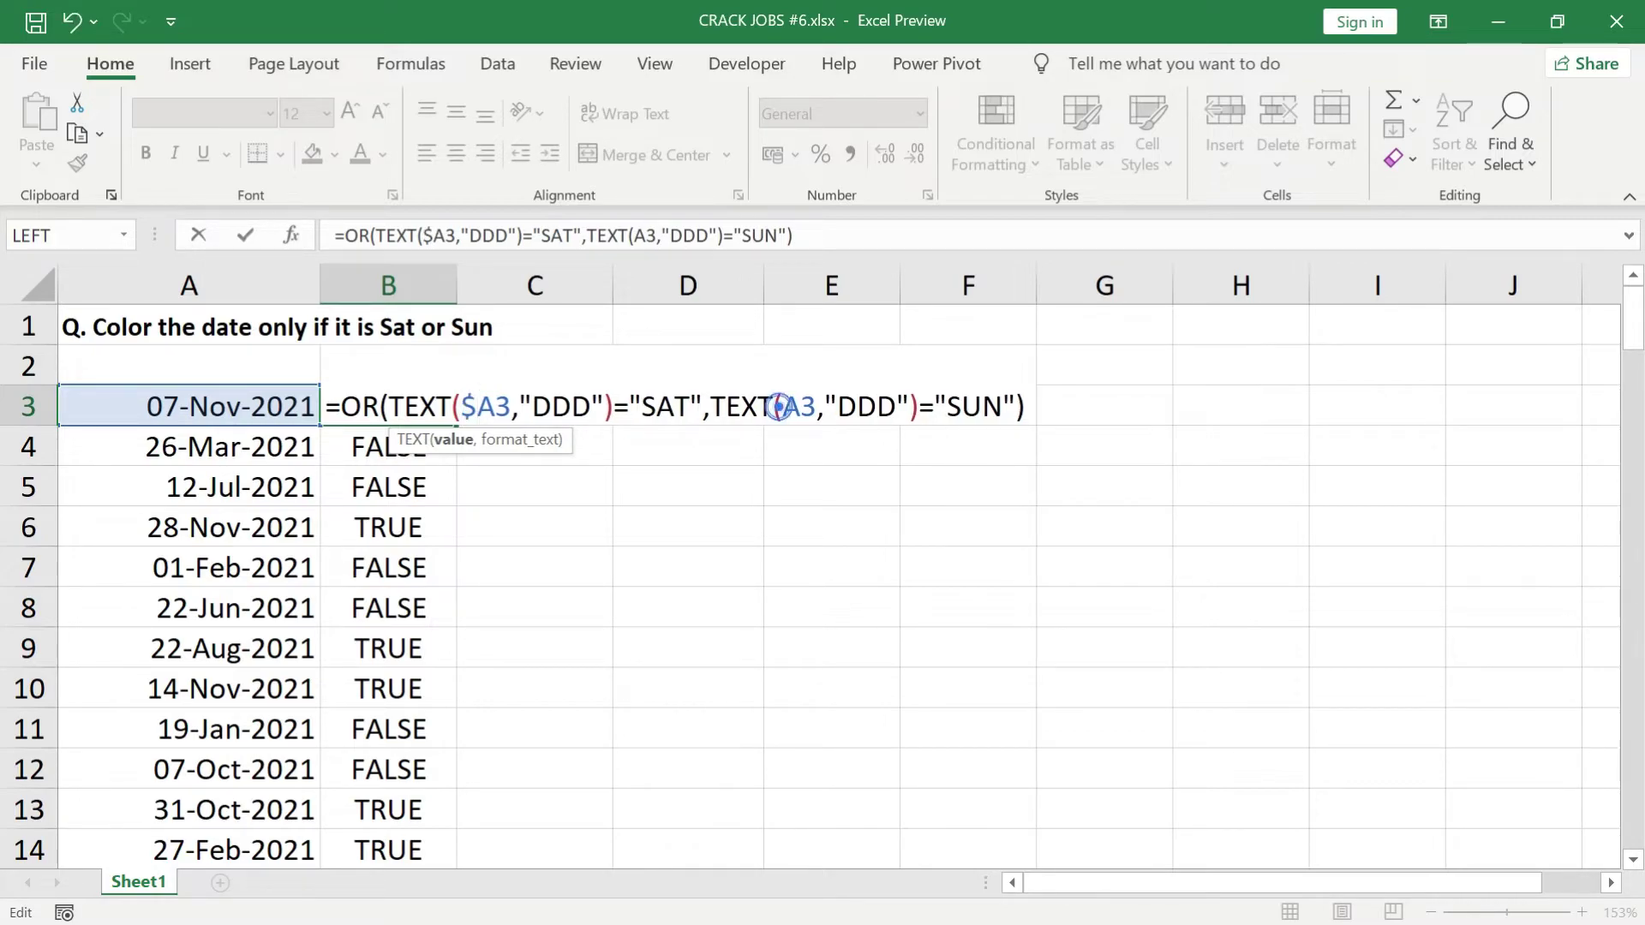
pyautogui.click(779, 406)
pyautogui.write('$')
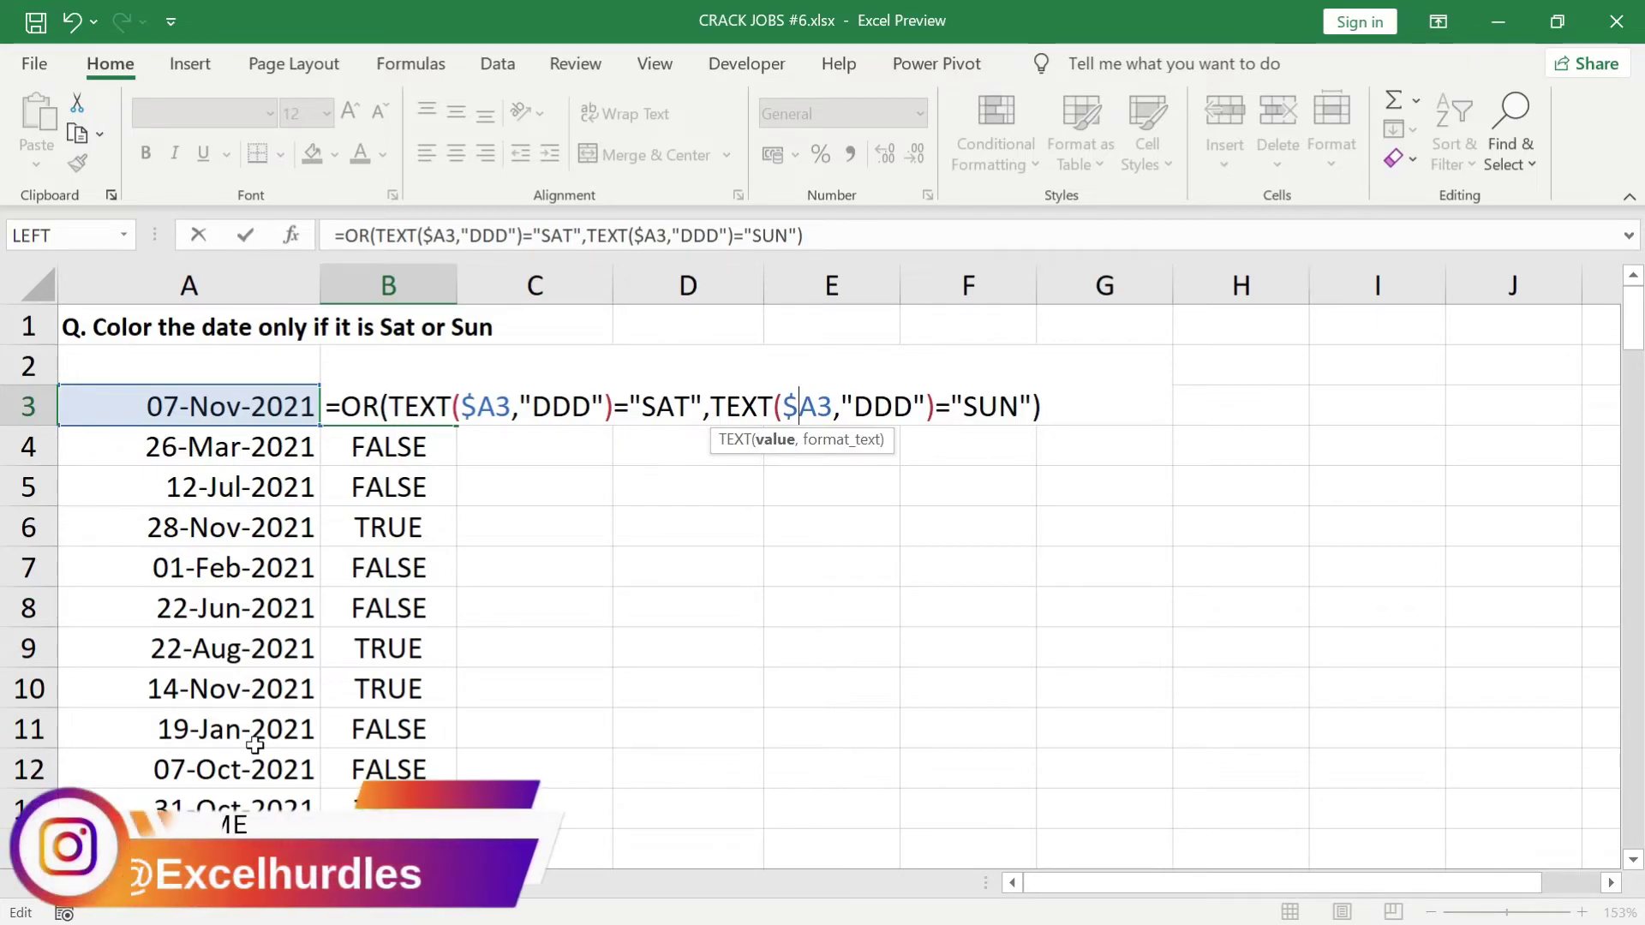
pyautogui.hotkey('shift', 'Home')
pyautogui.hotkey('ctrl', 'c')
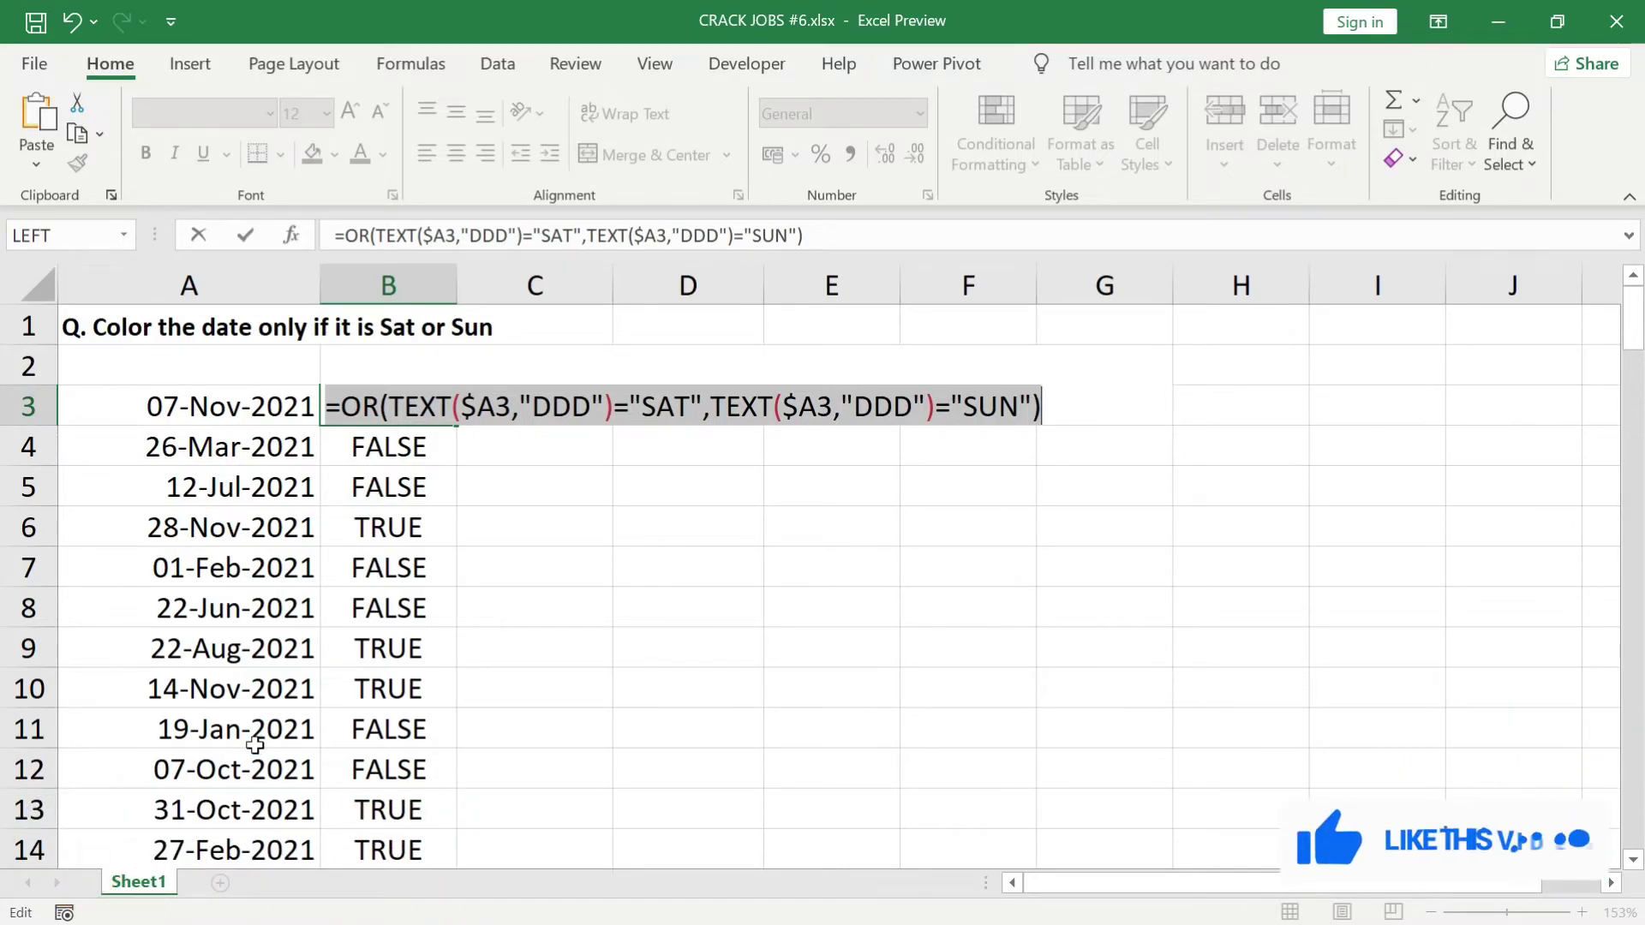
pyautogui.press('F4')
pyautogui.press('Return')
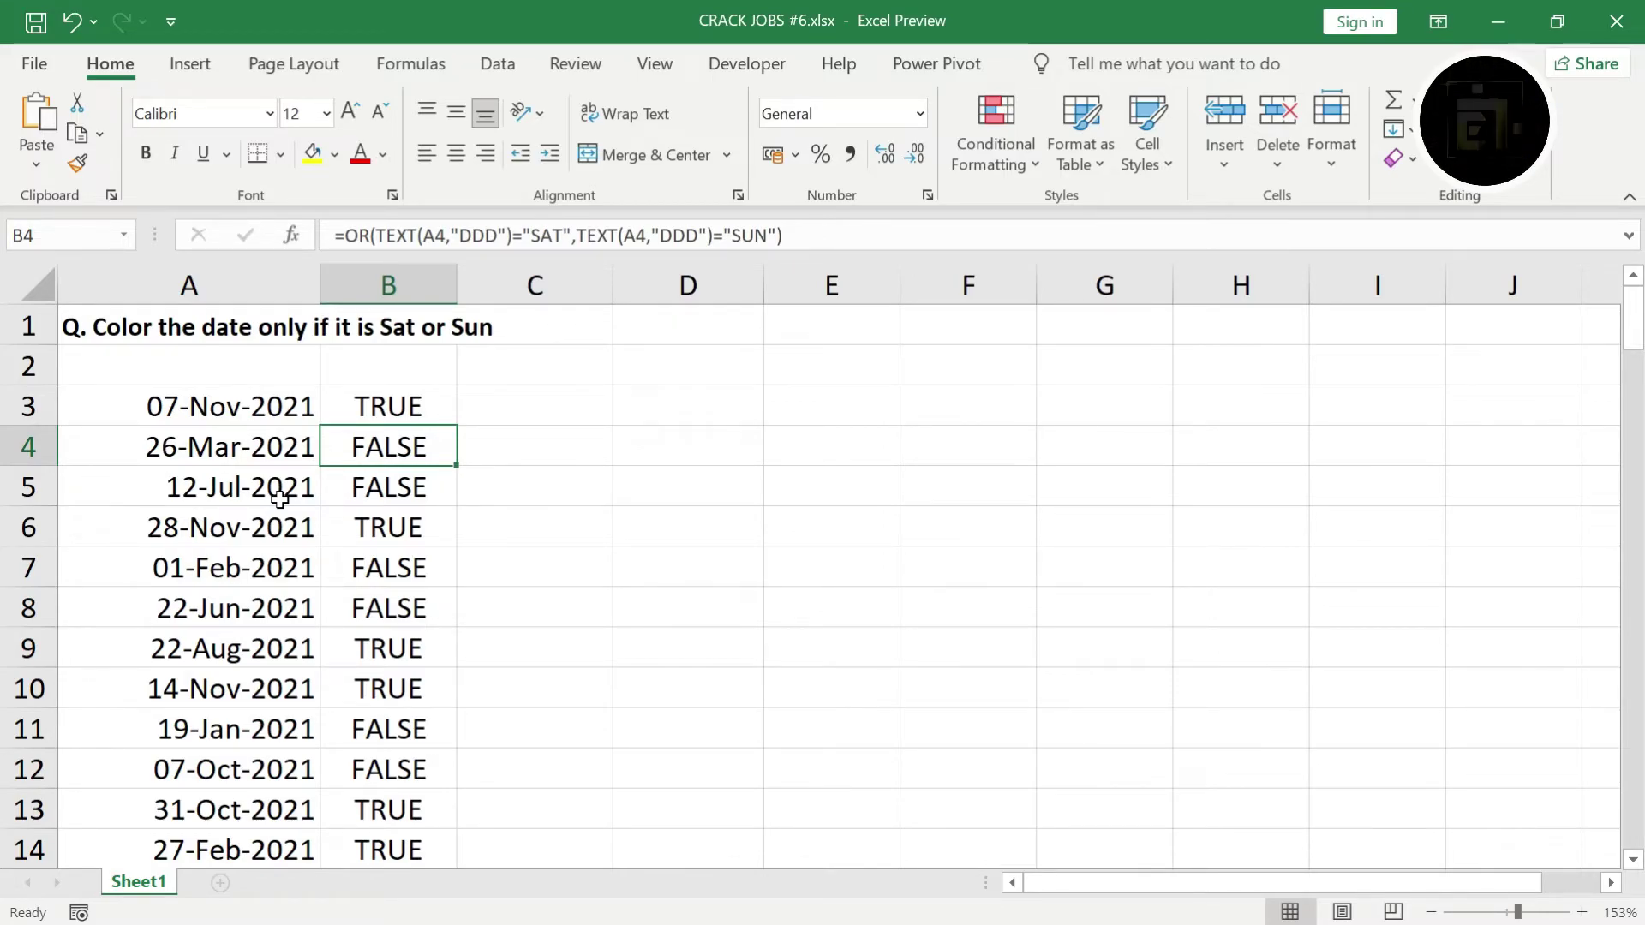
# Select A3 down to the last date and choose Conditional Formatting > New Rule
pyautogui.click(275, 414)
pyautogui.hotkey('ctrl', 'shift', 'Down')
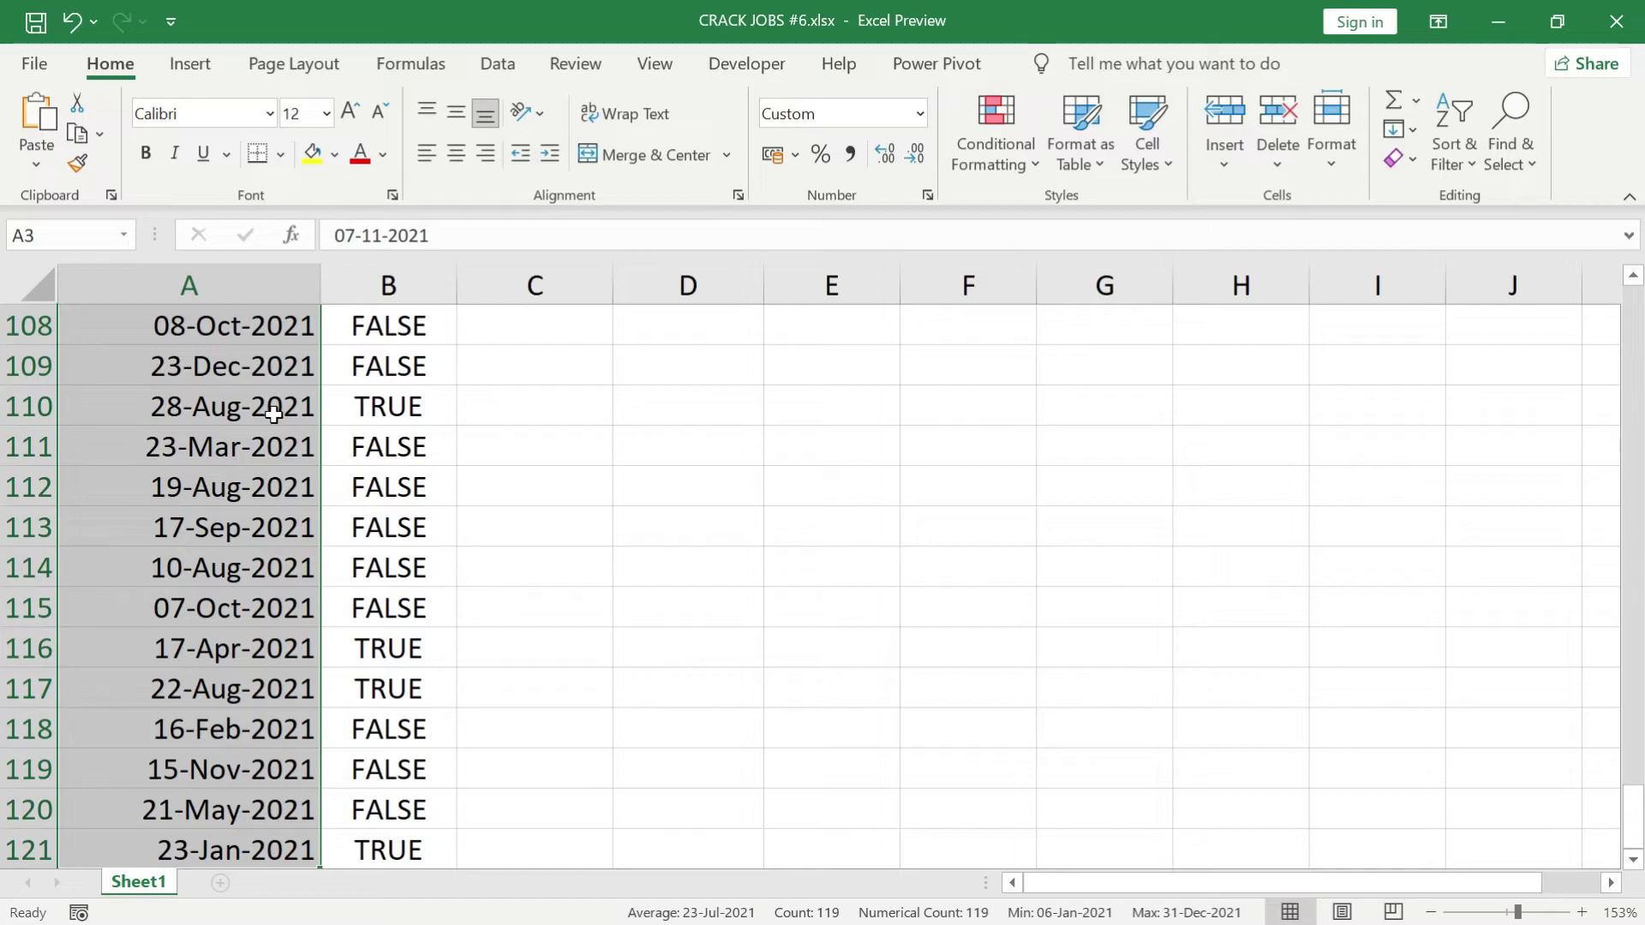
pyautogui.click(1042, 166)
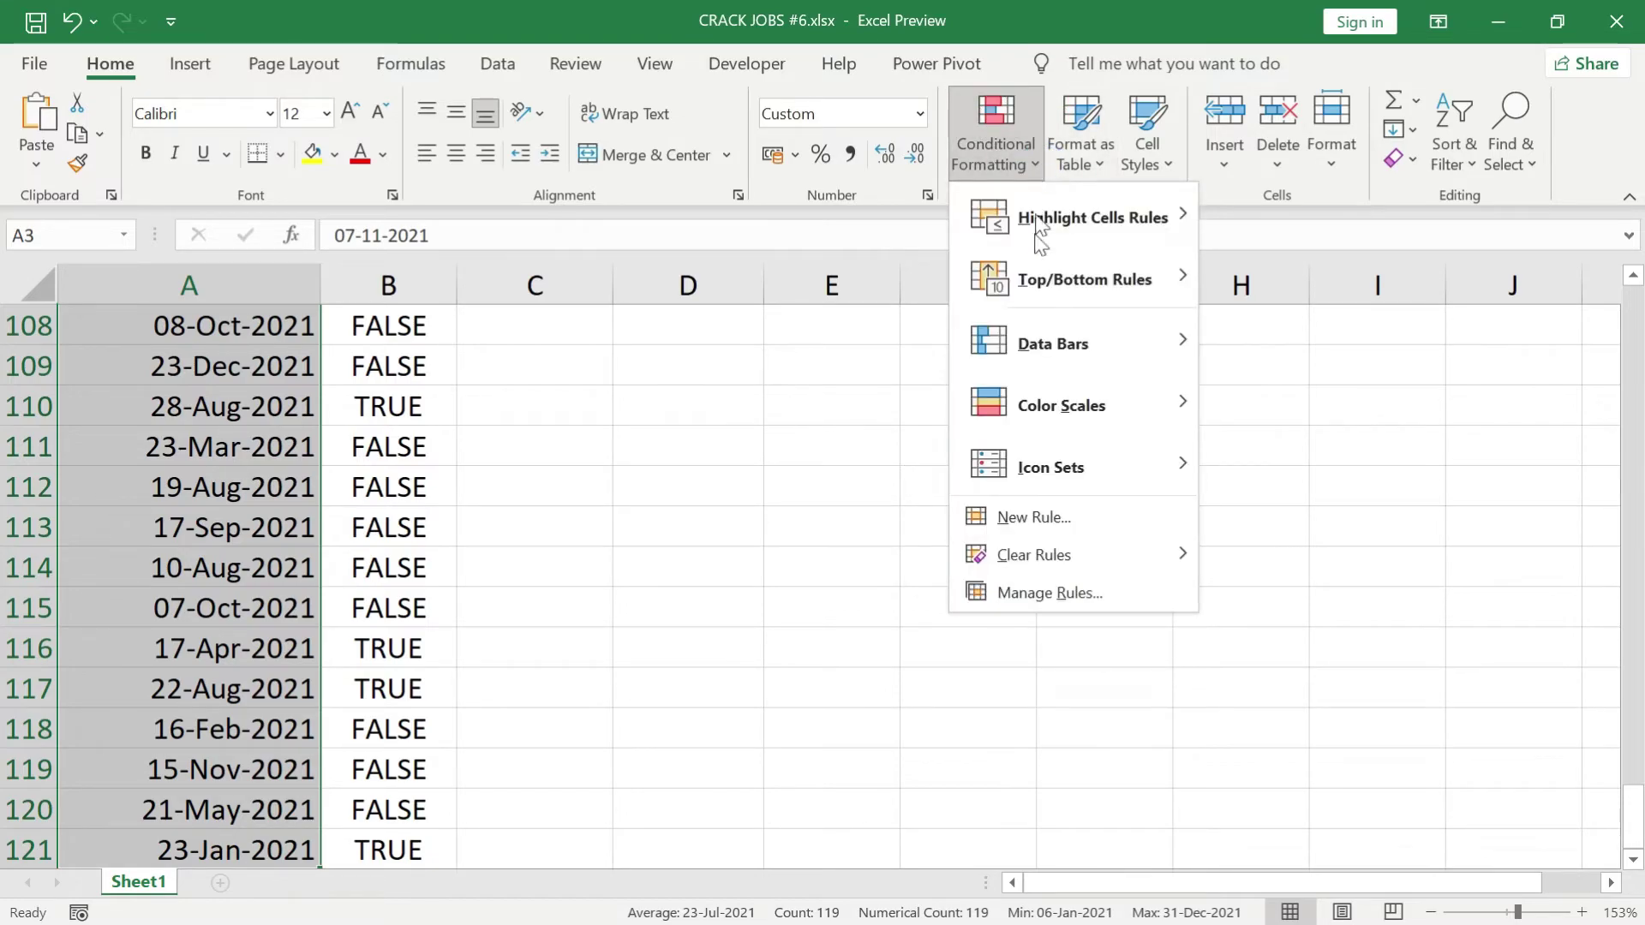
pyautogui.click(1062, 518)
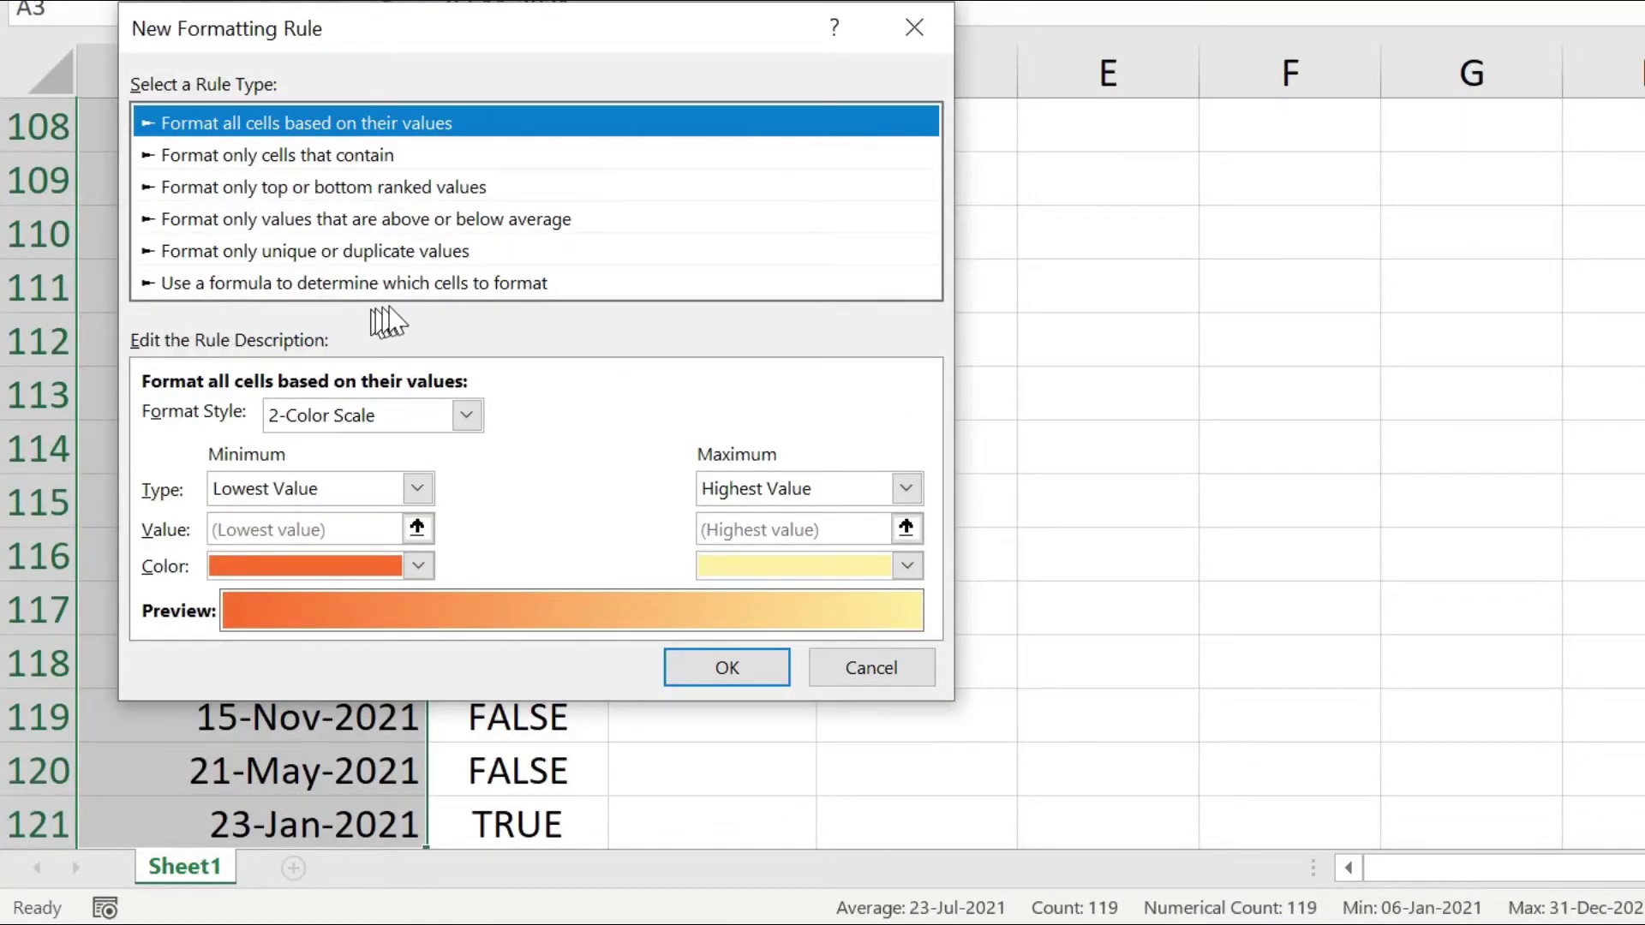
# Use a formula rule with =OR(TEXT($A3,"DDD")="SAT",TEXT($A3,"DDD")="SUN") and open its Format settings
pyautogui.click(480, 282)
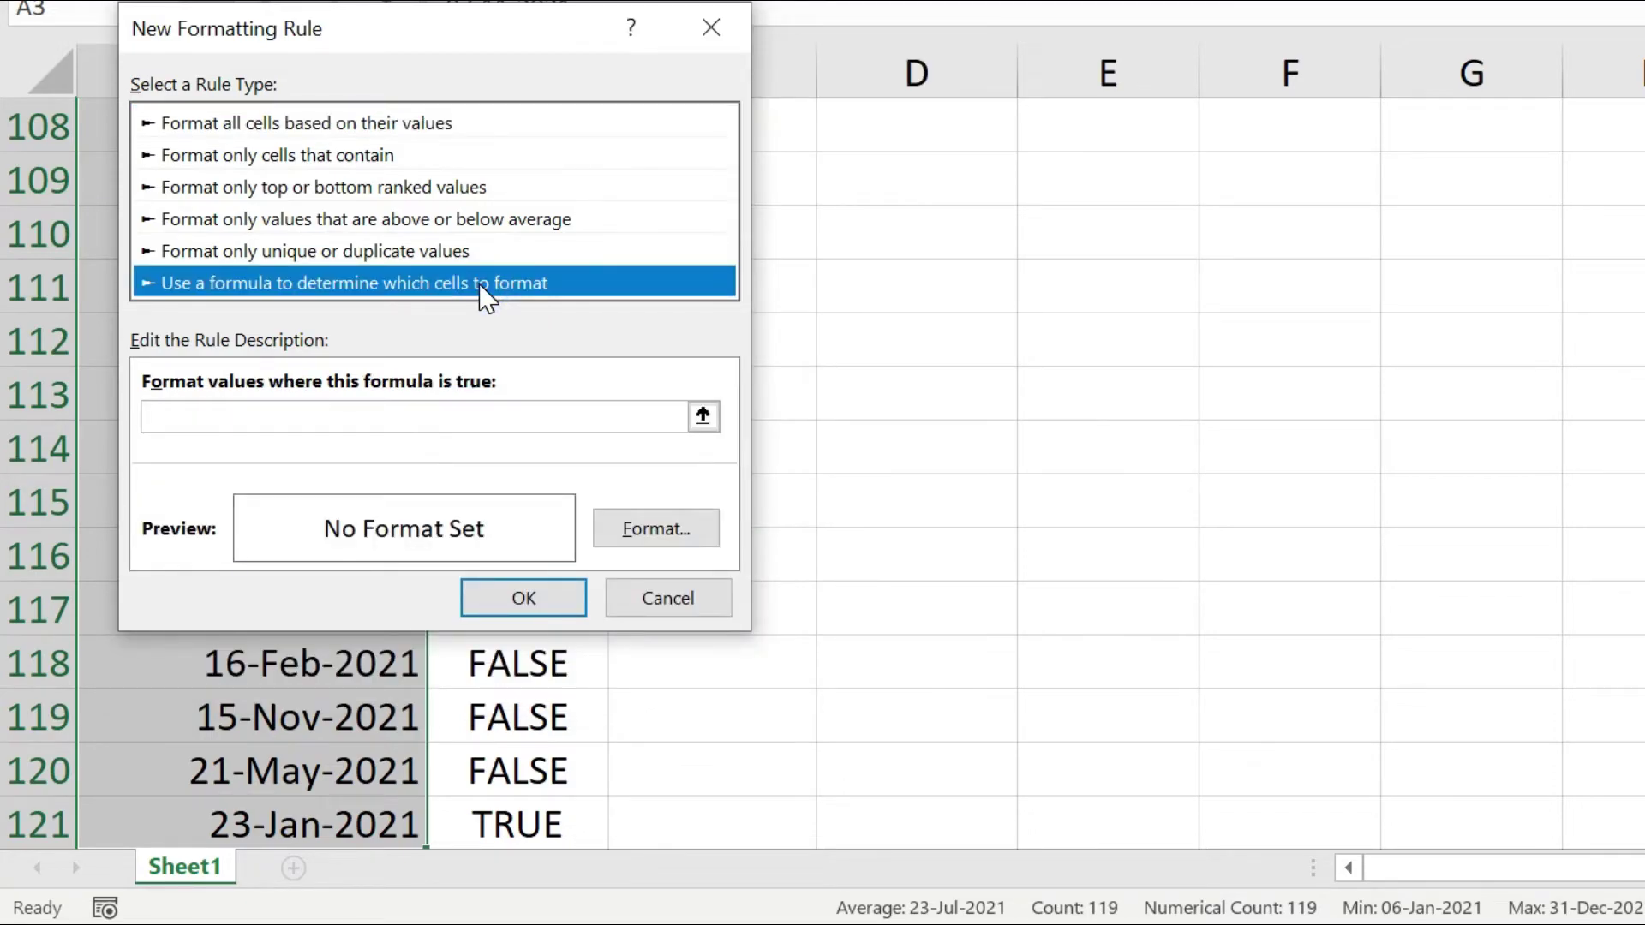
pyautogui.click(408, 417)
pyautogui.hotkey('ctrl', 'v')
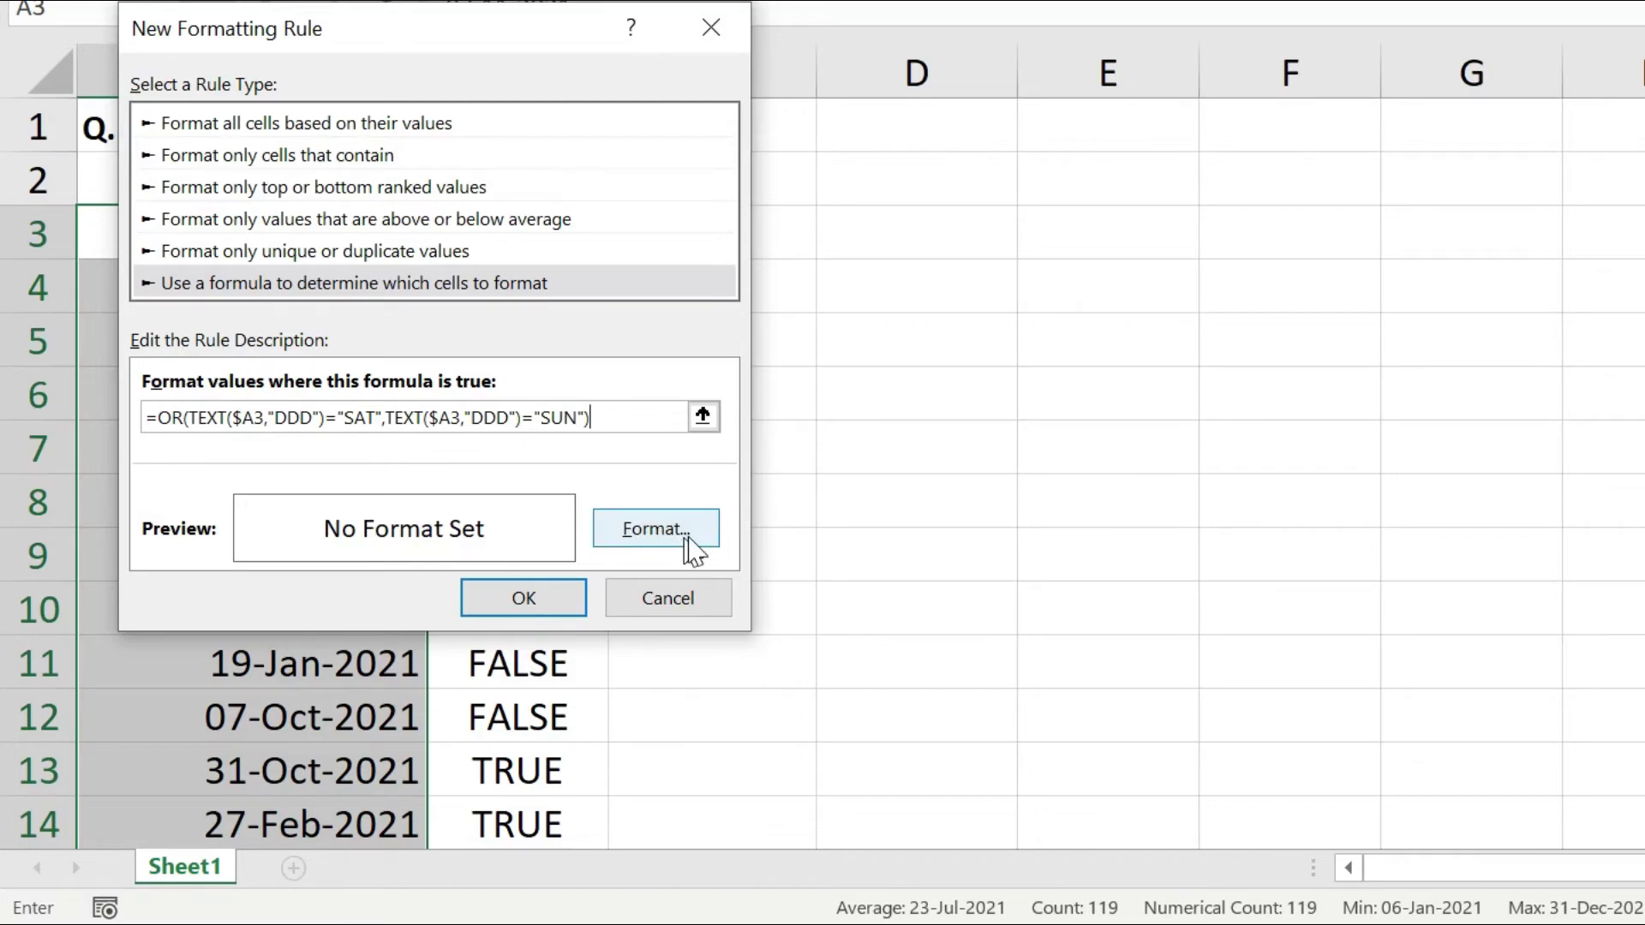
pyautogui.click(688, 535)
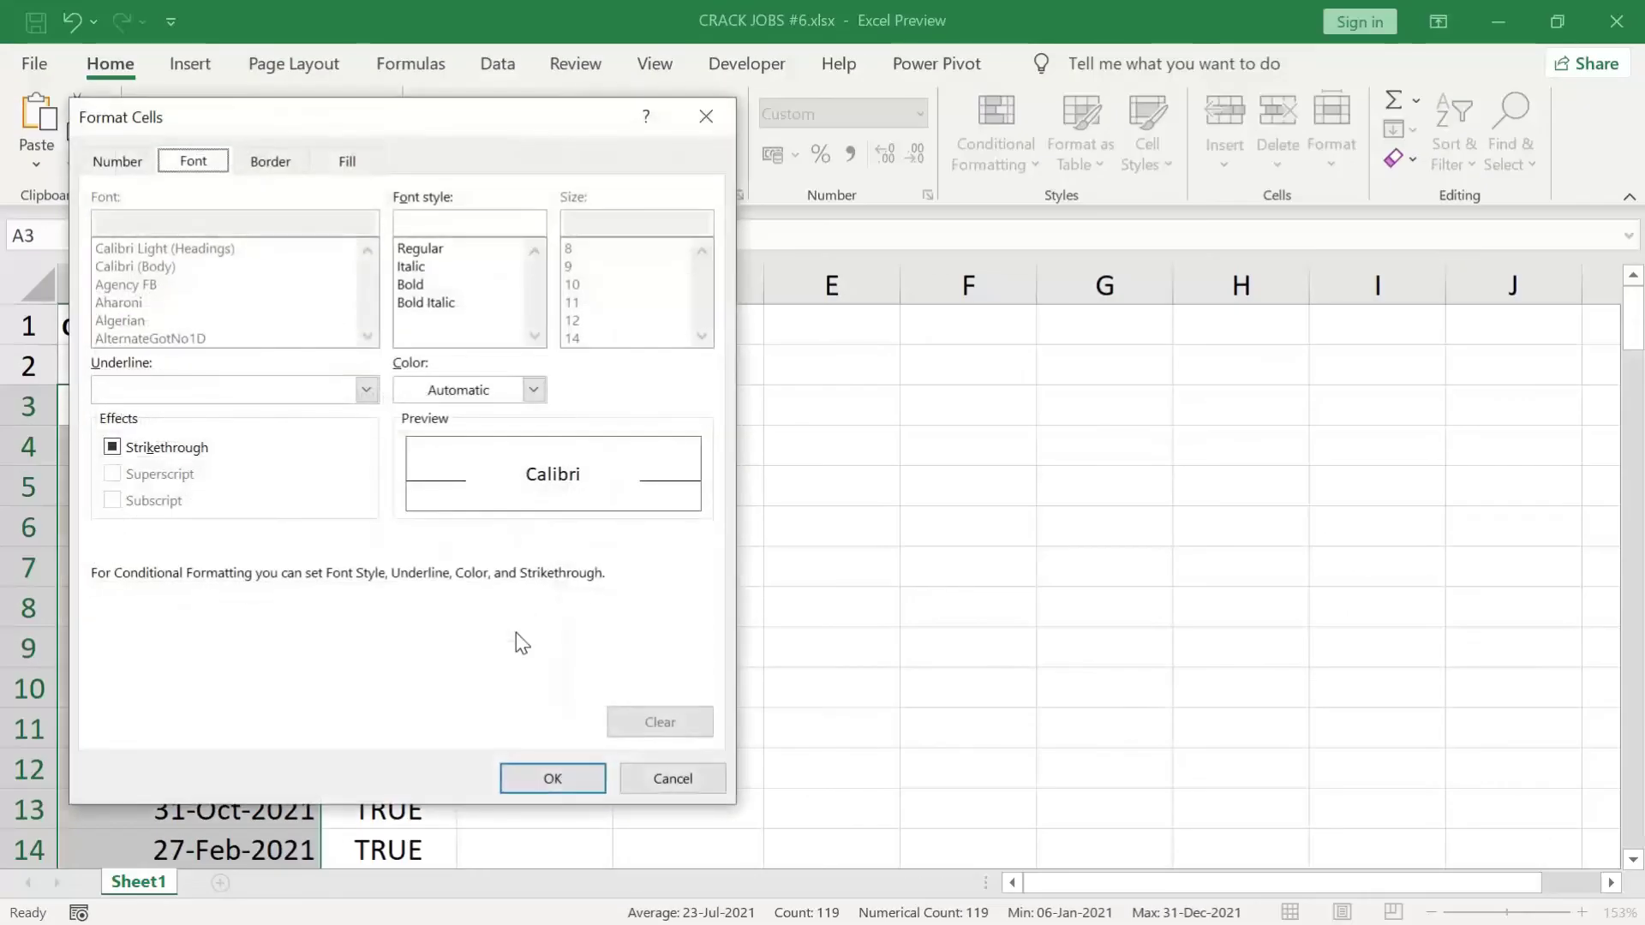
# Give the rule a red fill and confirm both dialogs
pyautogui.click(348, 162)
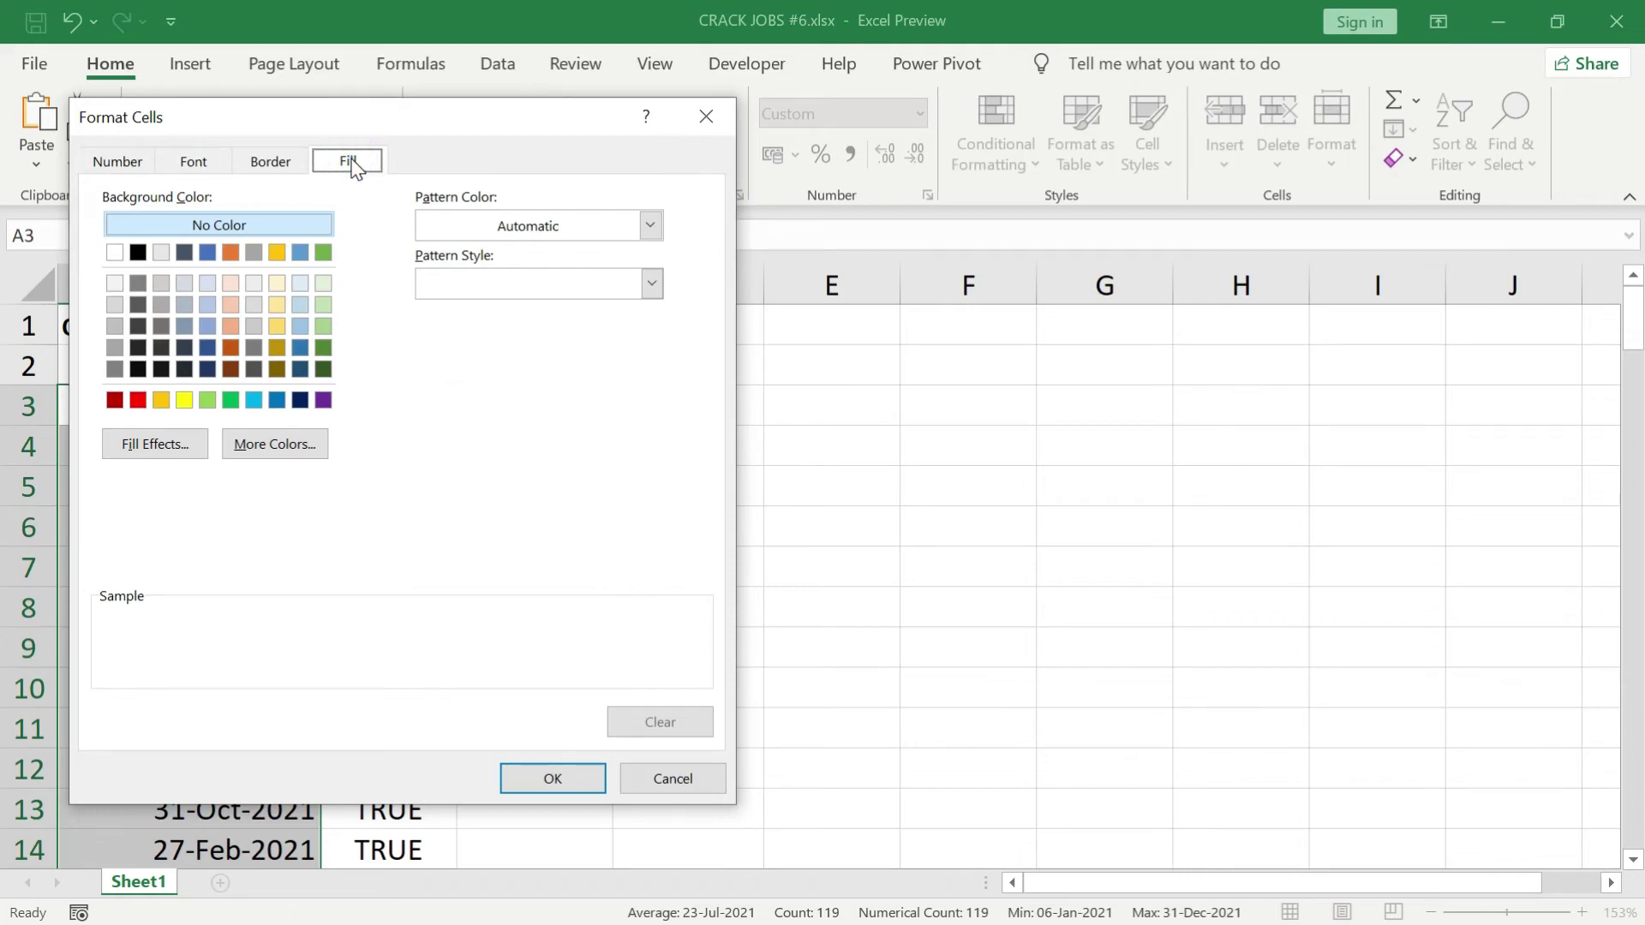
pyautogui.click(138, 401)
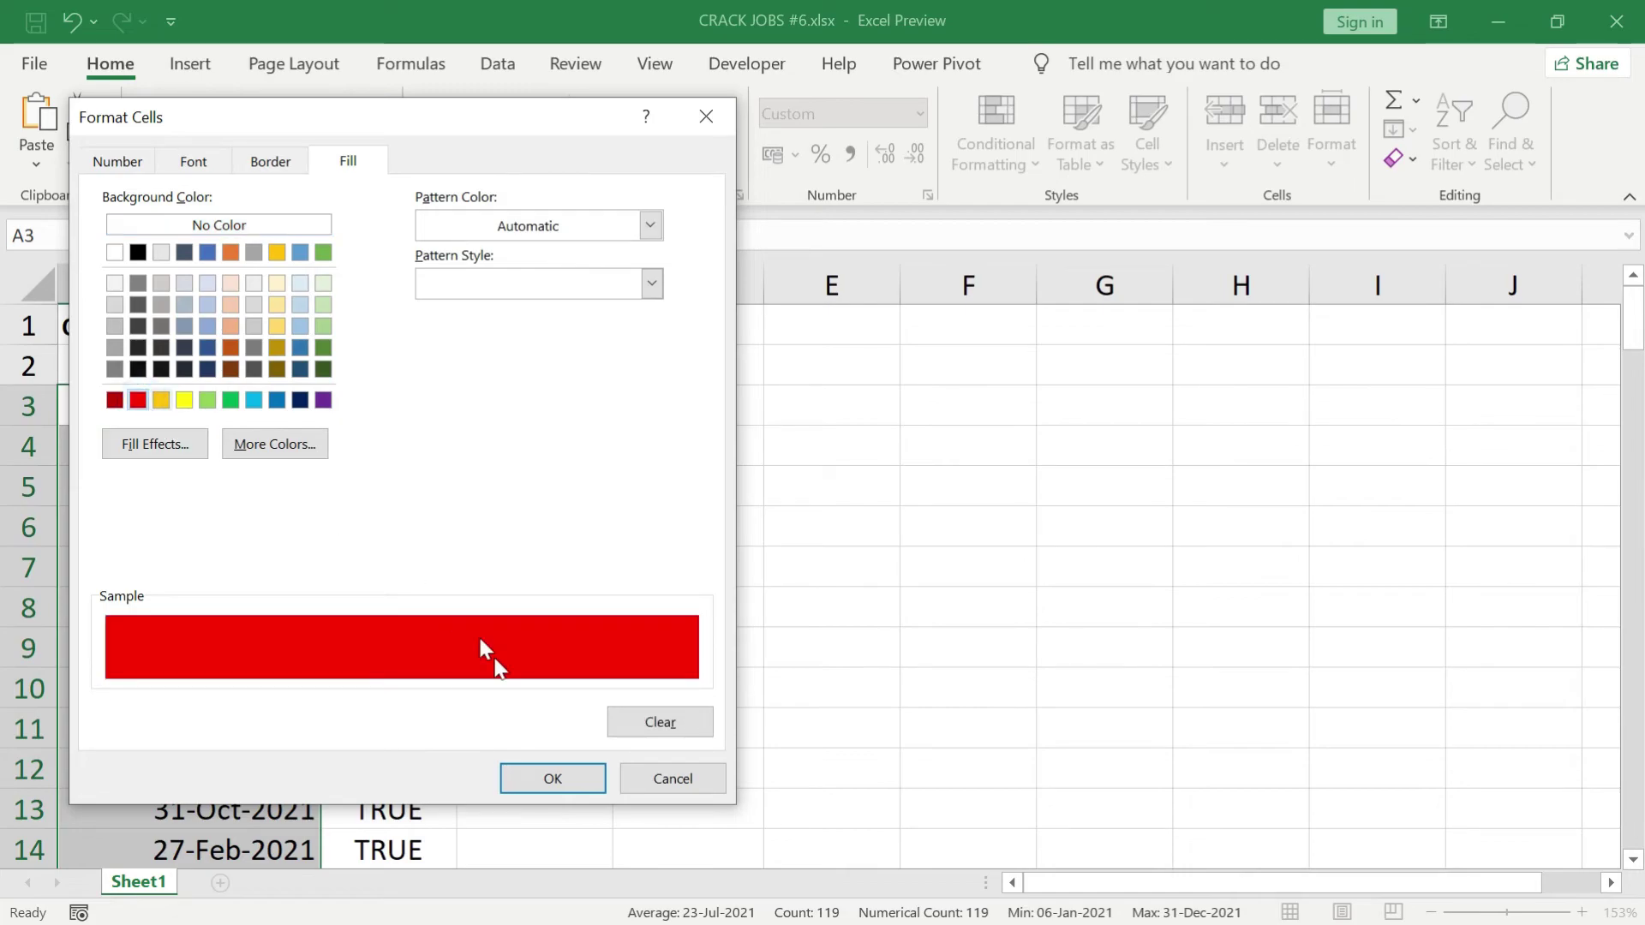
pyautogui.click(537, 774)
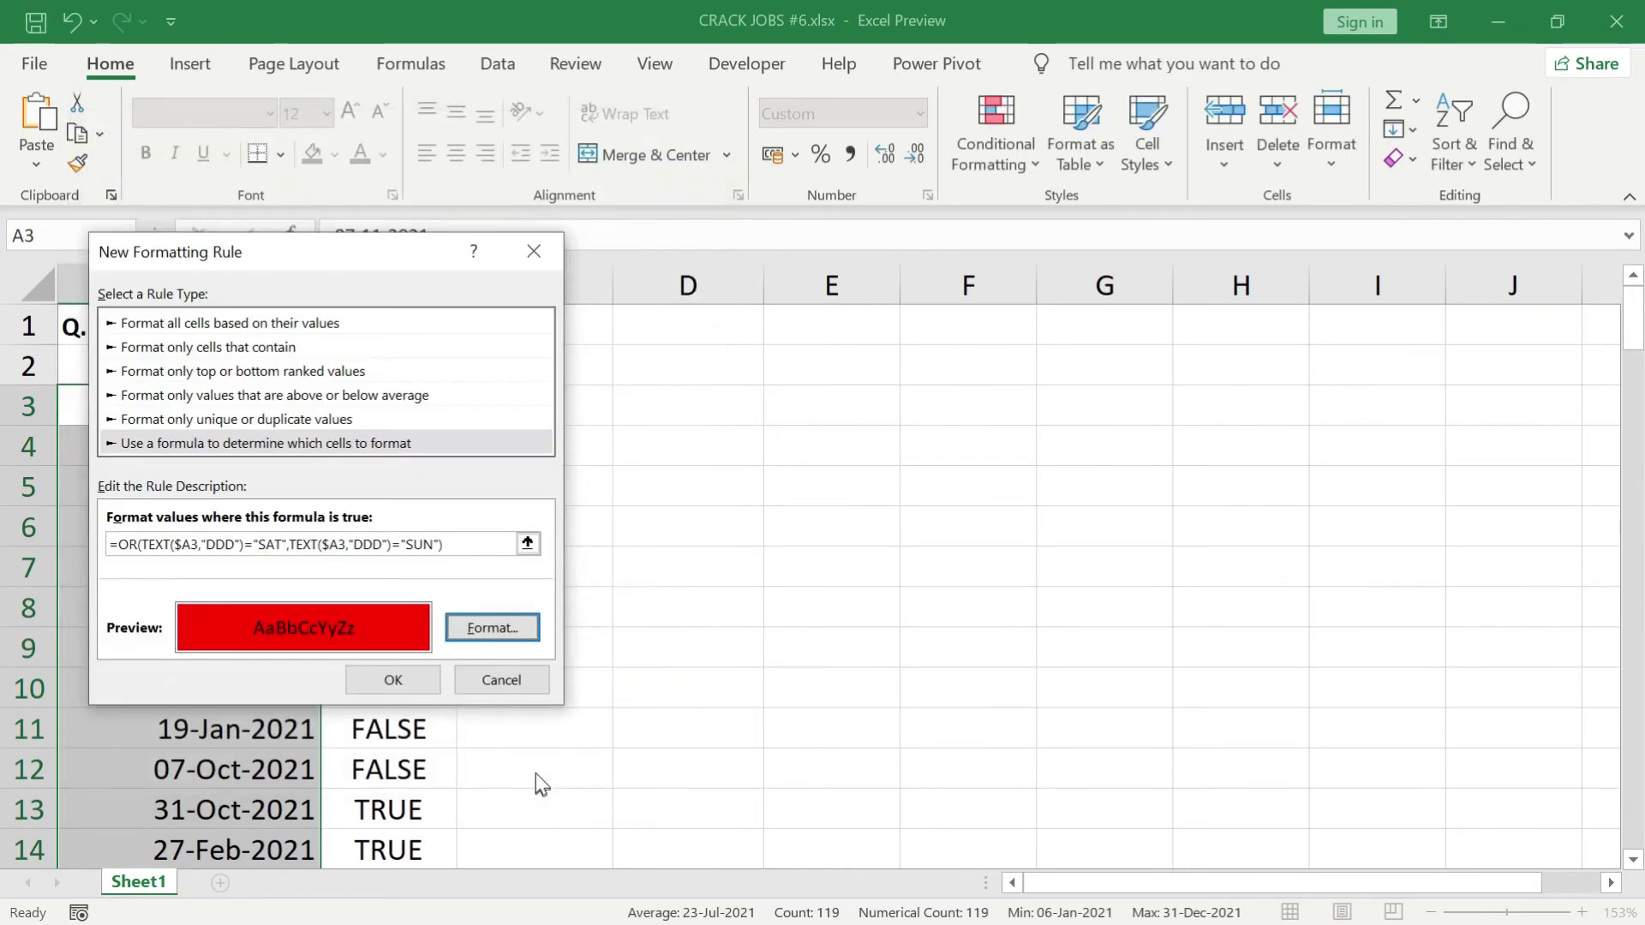
pyautogui.click(393, 681)
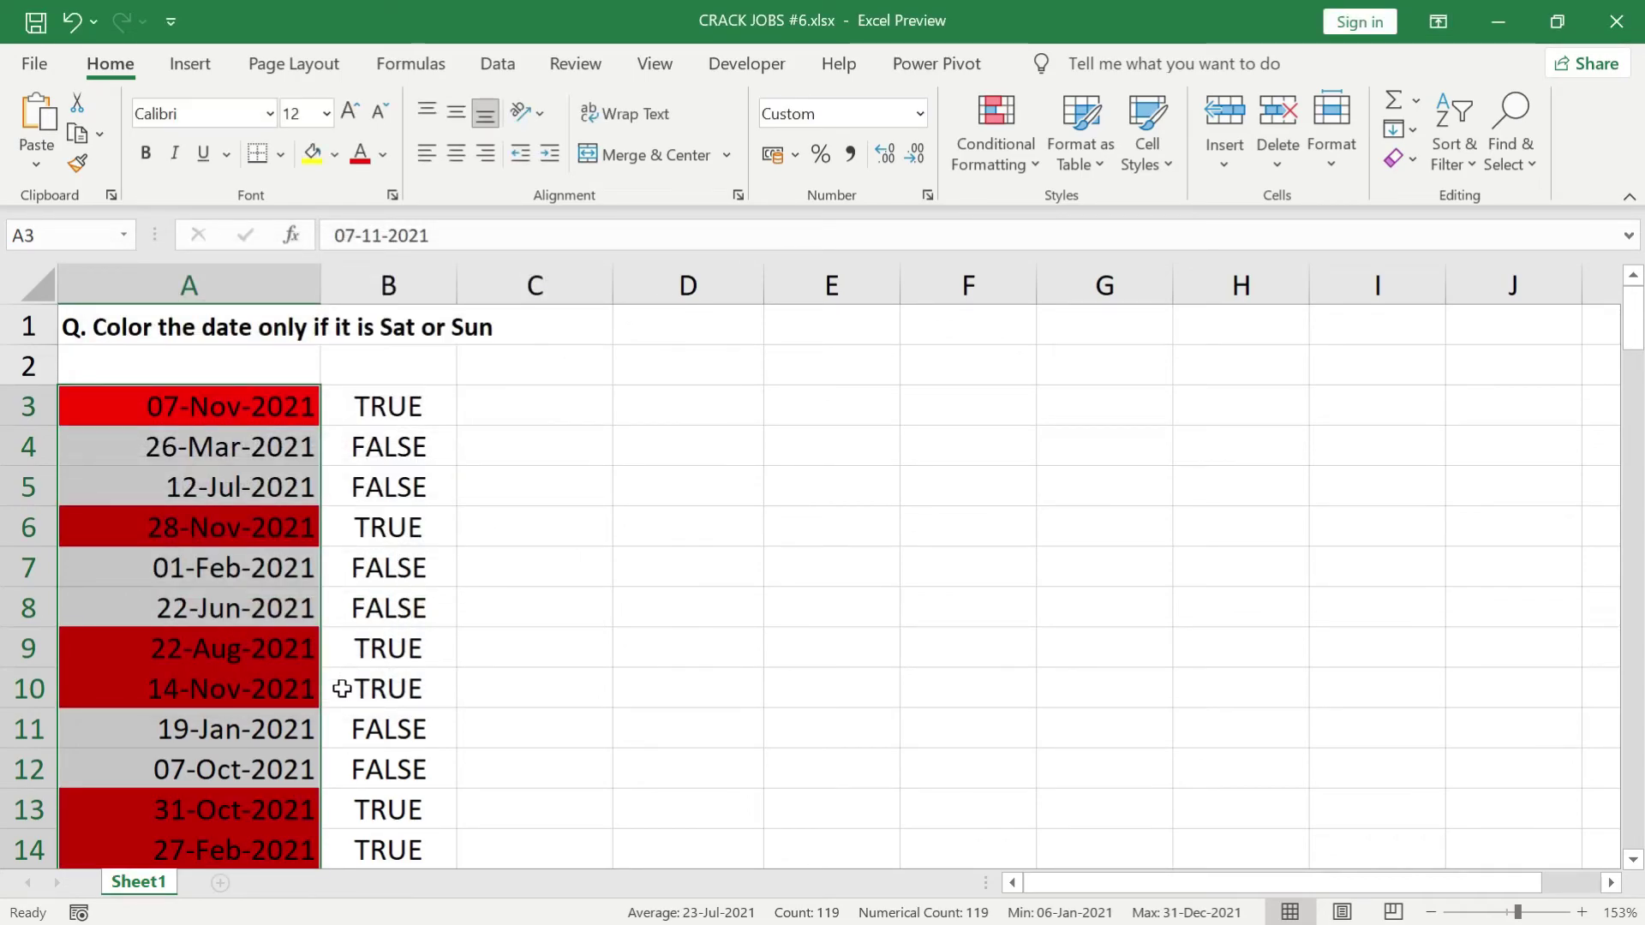
pyautogui.scroll(-4, 310, 724)
pyautogui.scroll(-5, 311, 724)
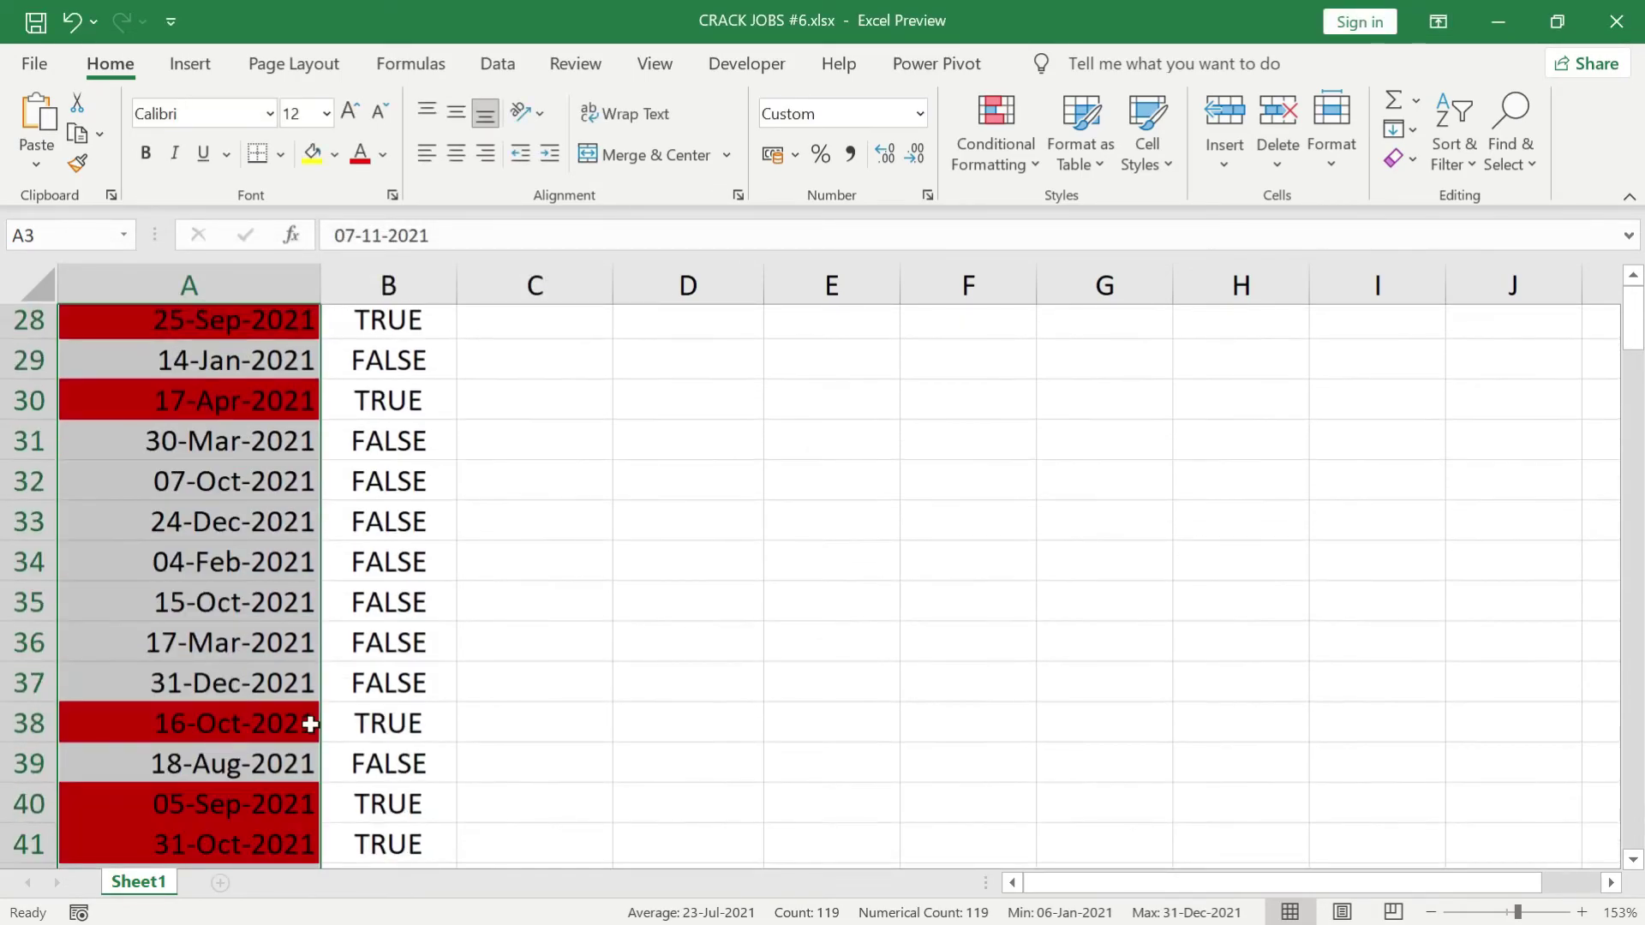
pyautogui.scroll(-7, 310, 724)
pyautogui.scroll(-6, 310, 724)
pyautogui.scroll(-8, 311, 723)
pyautogui.scroll(-2, 310, 724)
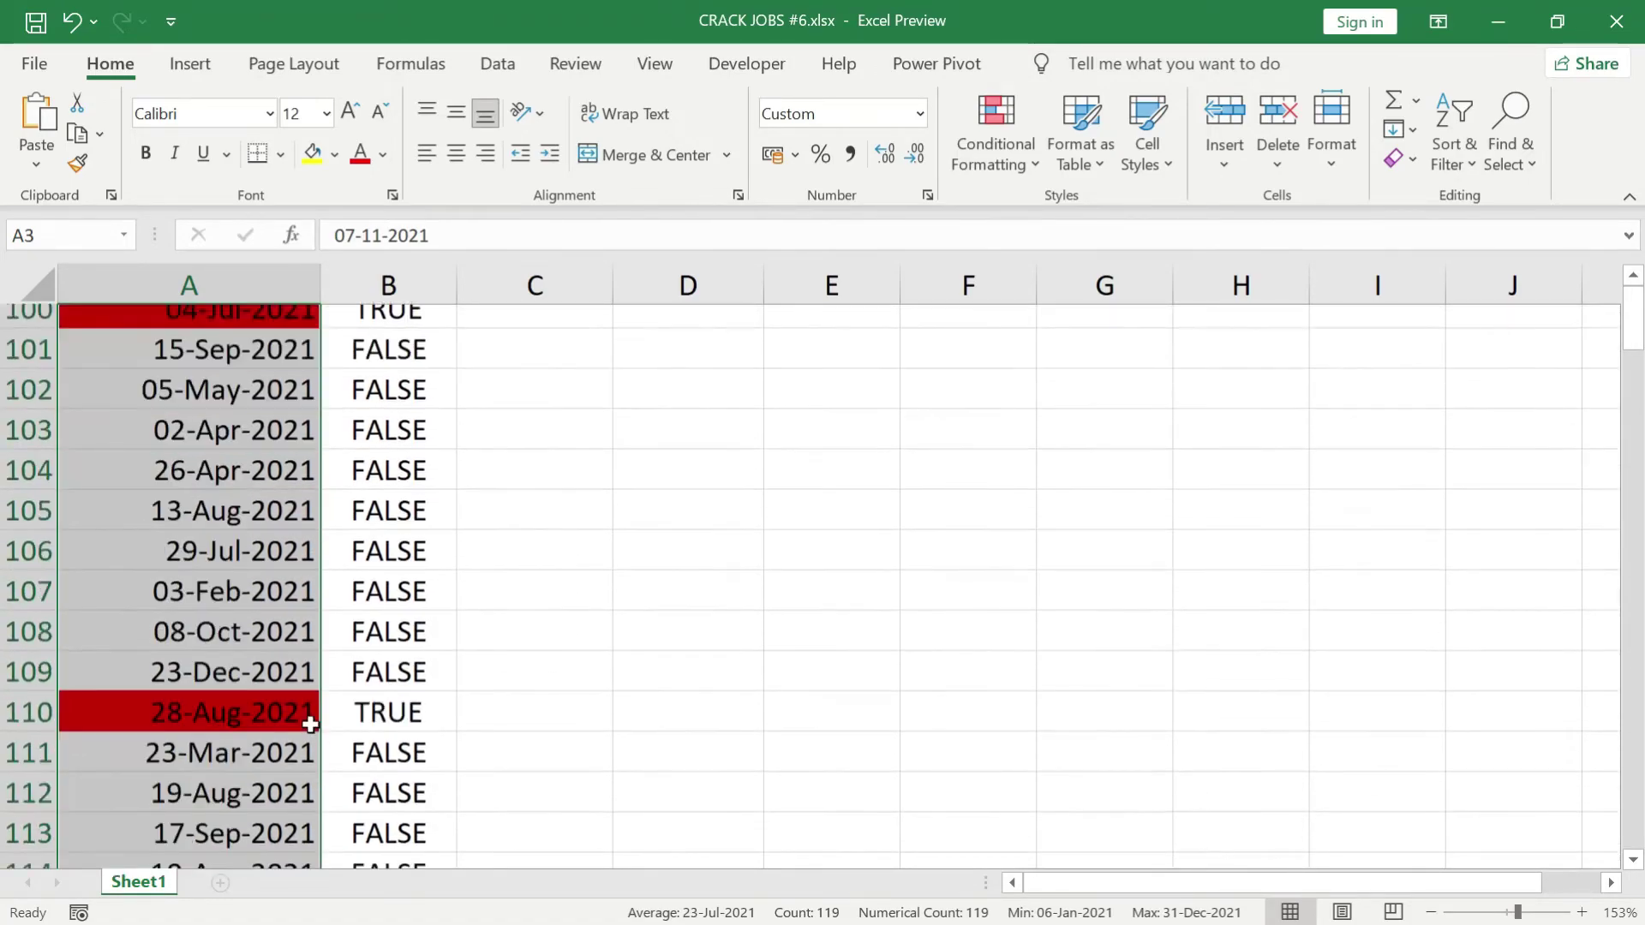
pyautogui.scroll(-1, 310, 724)
pyautogui.scroll(20, 343, 522)
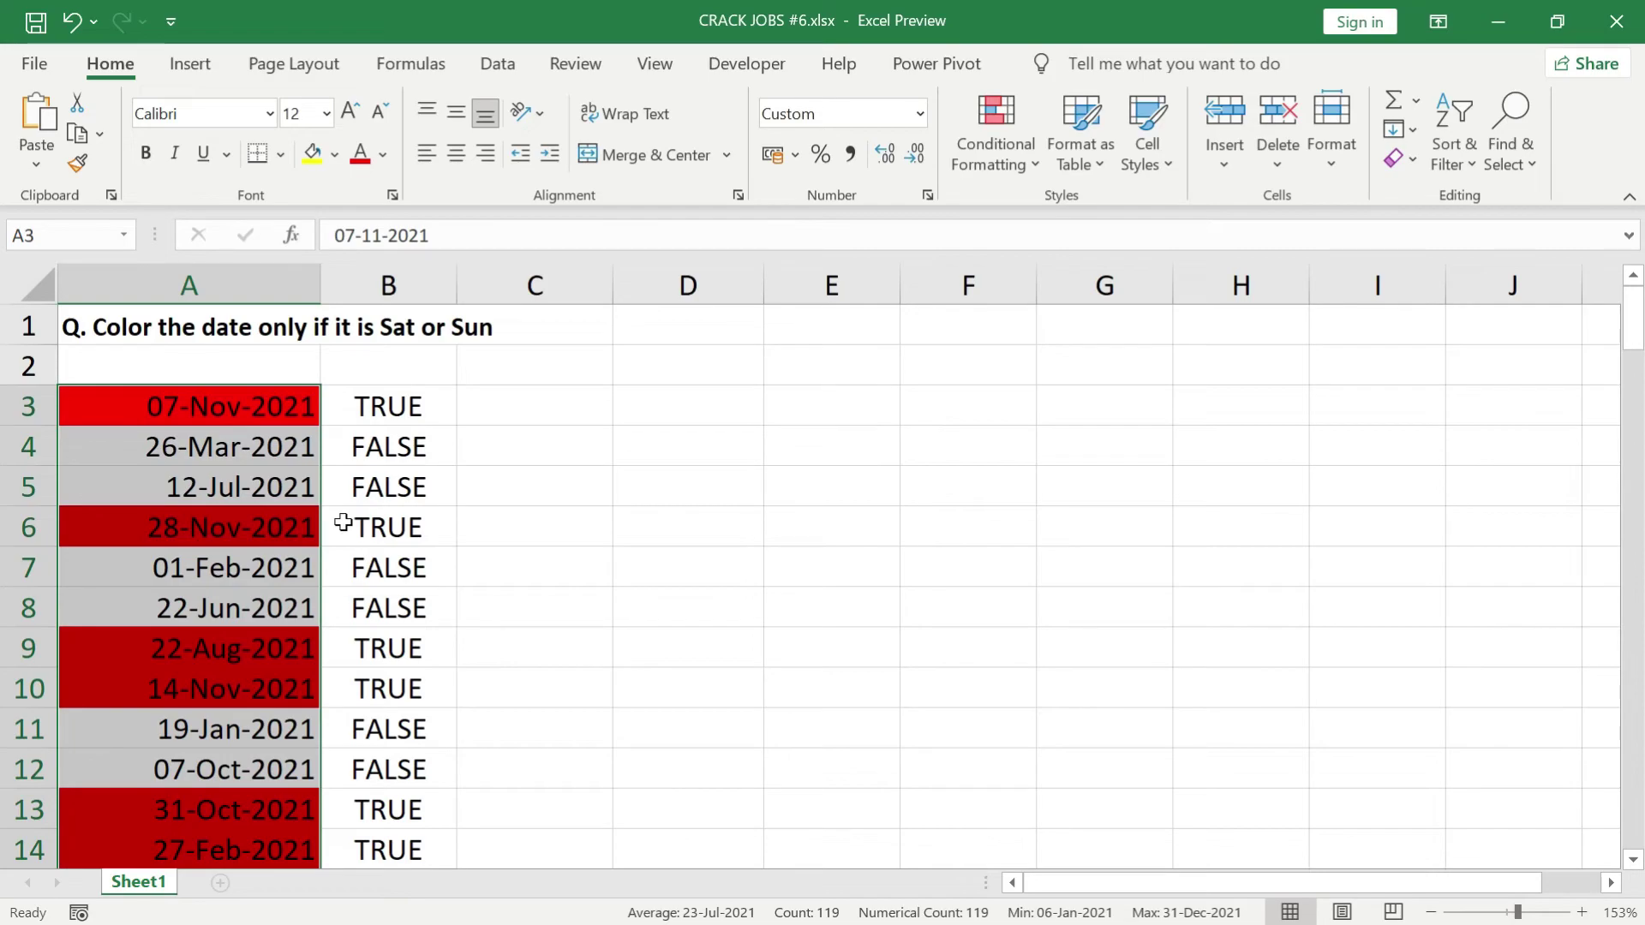
pyautogui.press('Right')
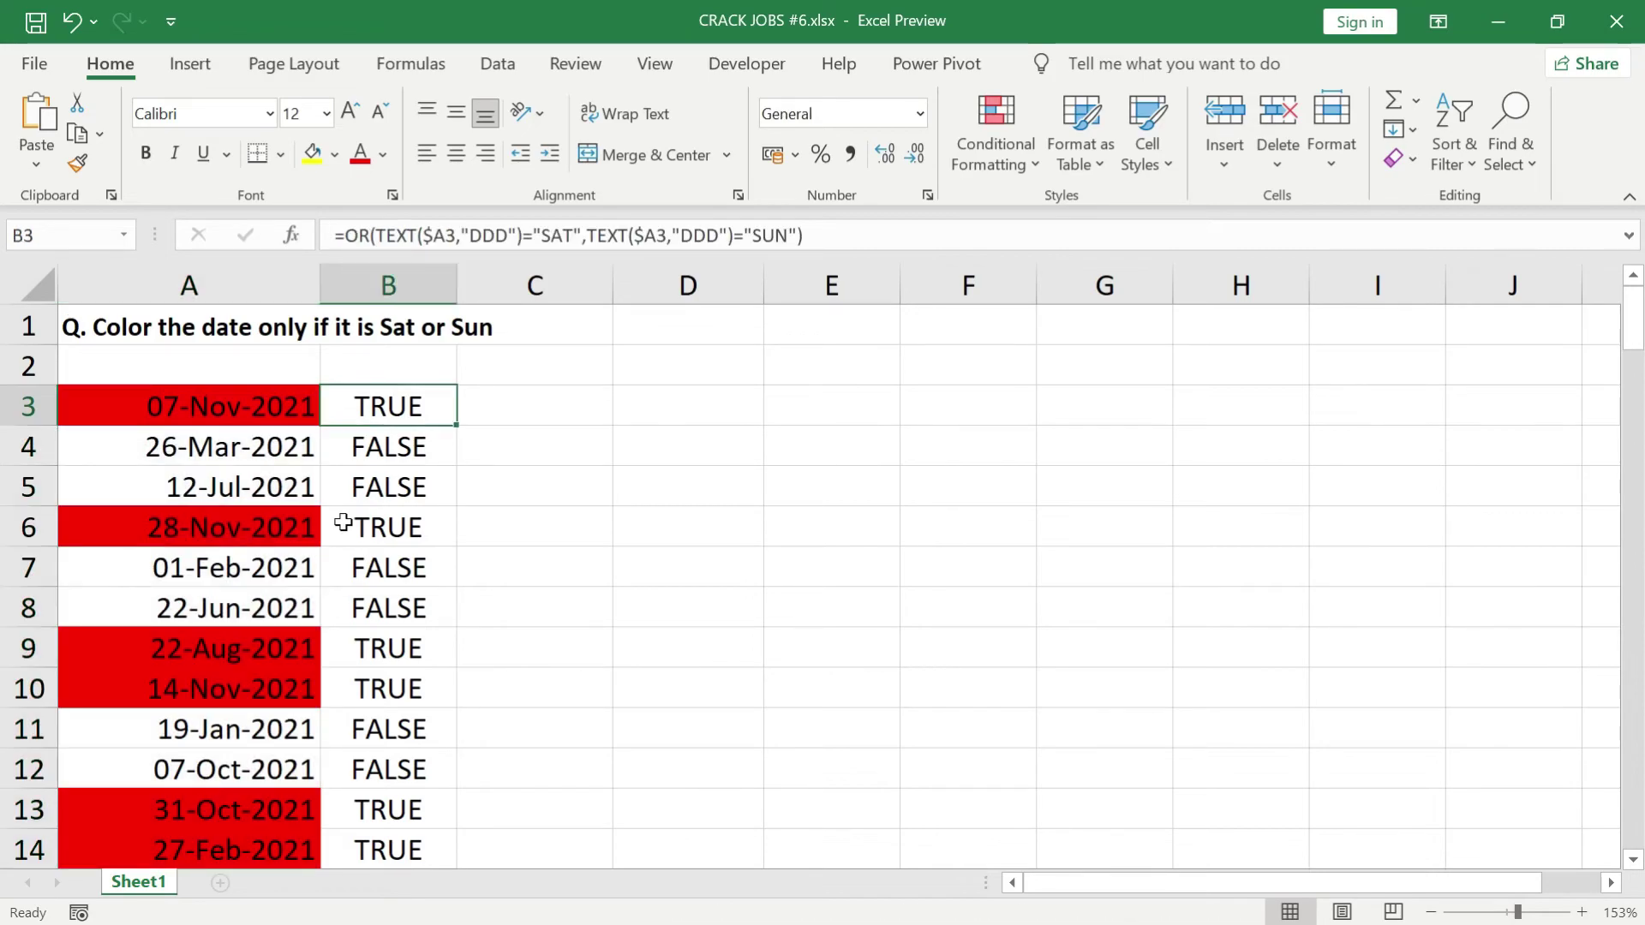